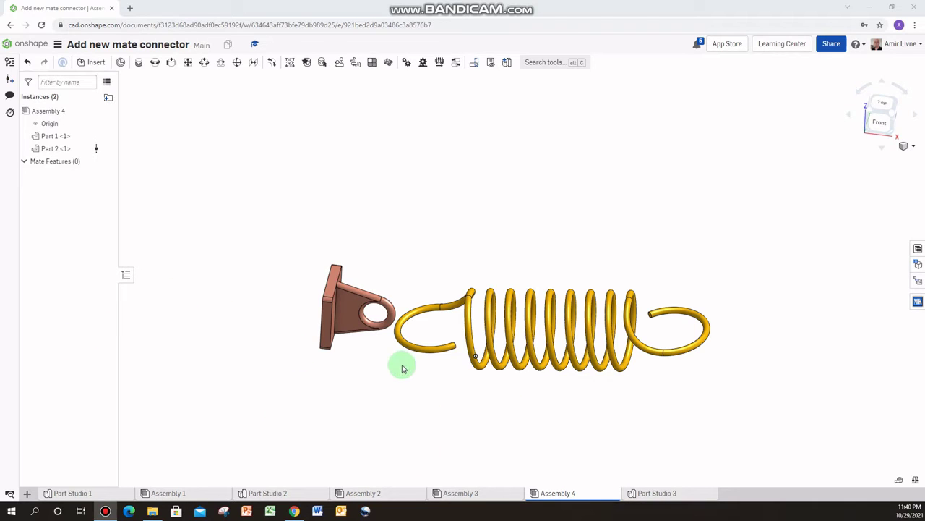
scroll(383, 370, up, 3)
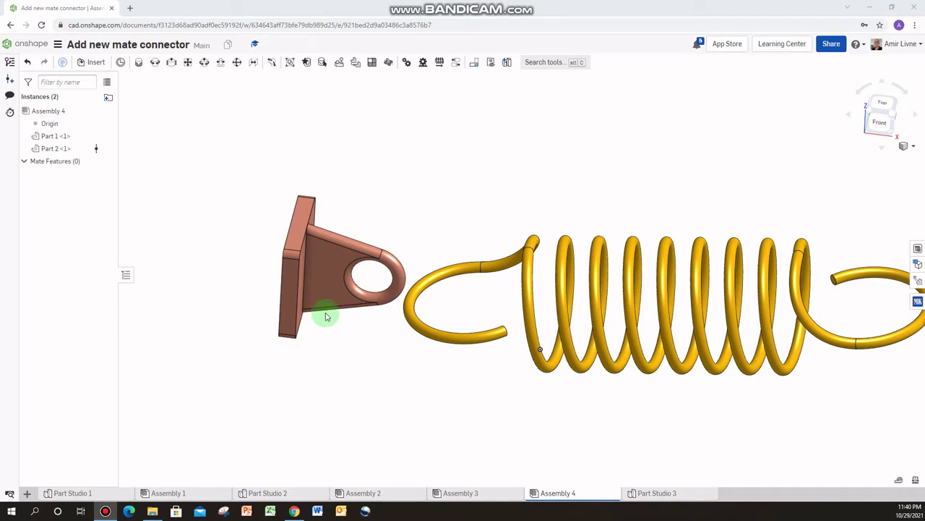
click(138, 62)
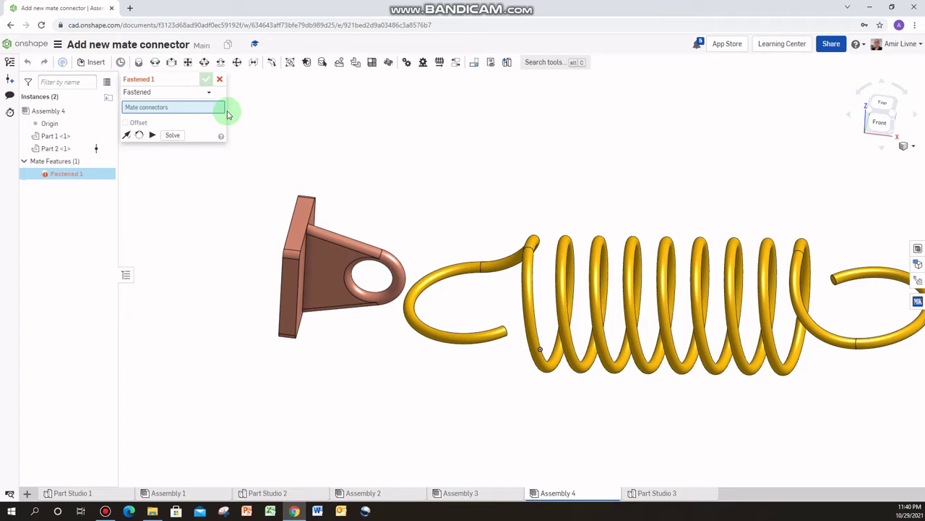
click(220, 81)
scroll(320, 244, down, 3)
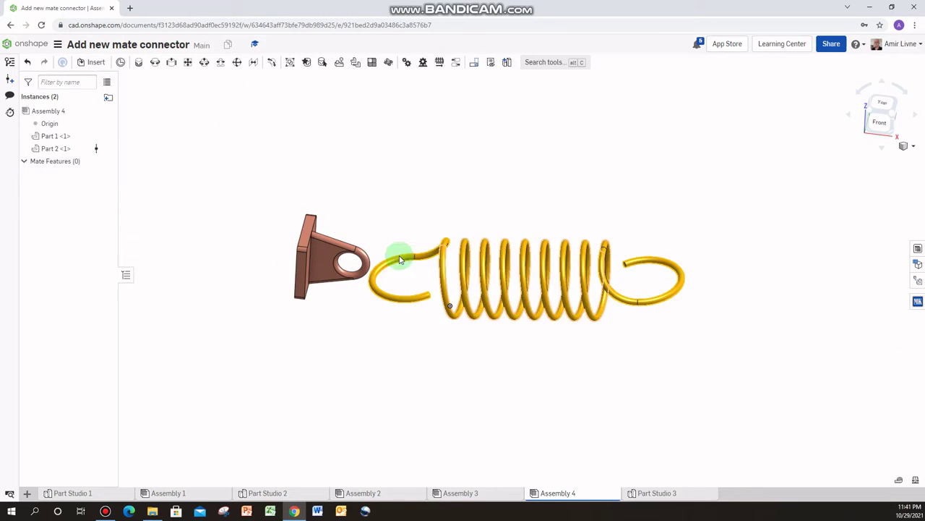
scroll(423, 259, down, 3)
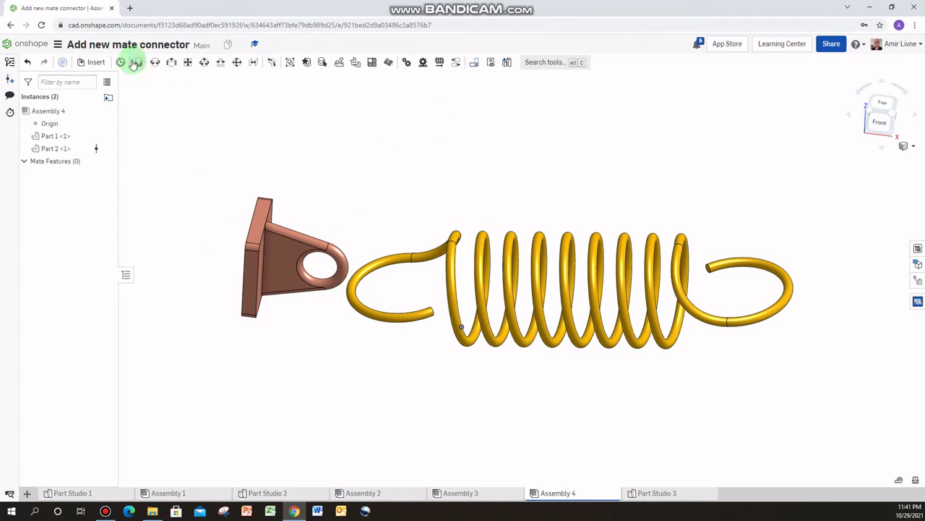
Copy the bracket Part 1, paste a second instance, and position it above the spring's far hook.
click(272, 243)
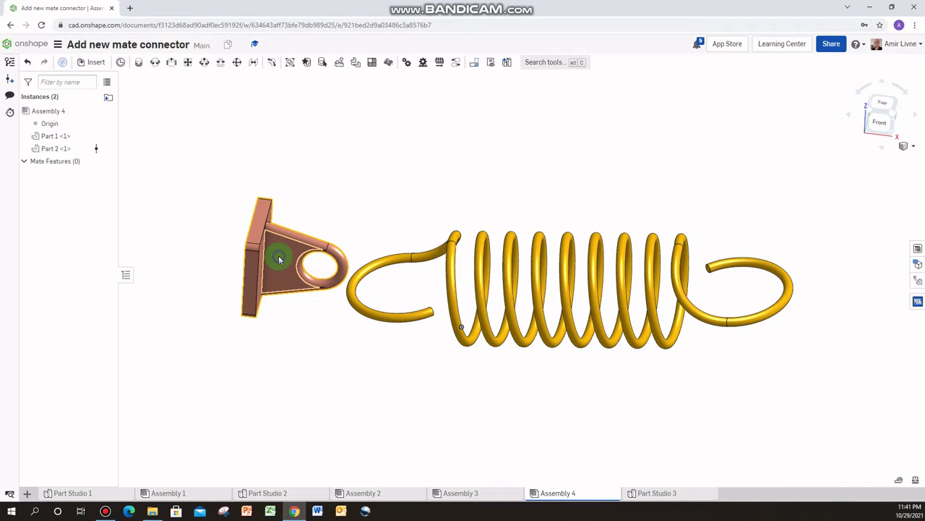
right_click(280, 259)
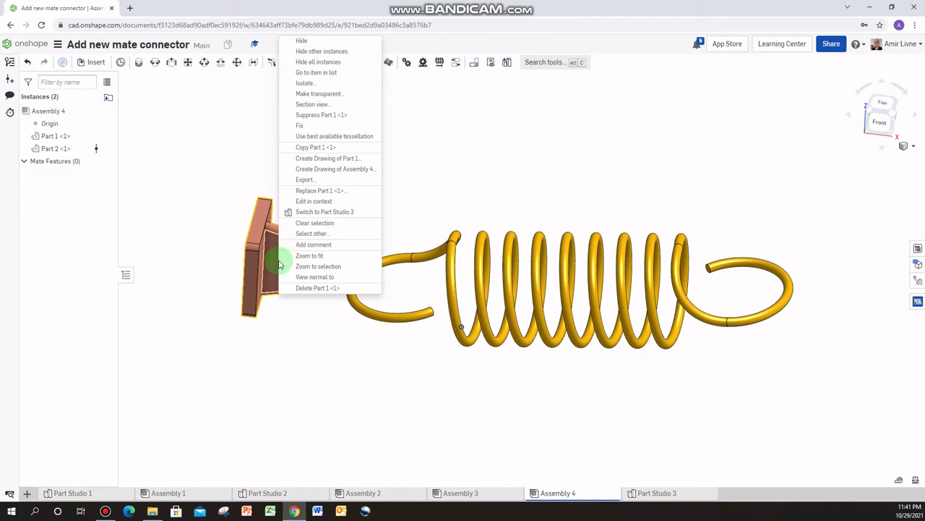
click(304, 149)
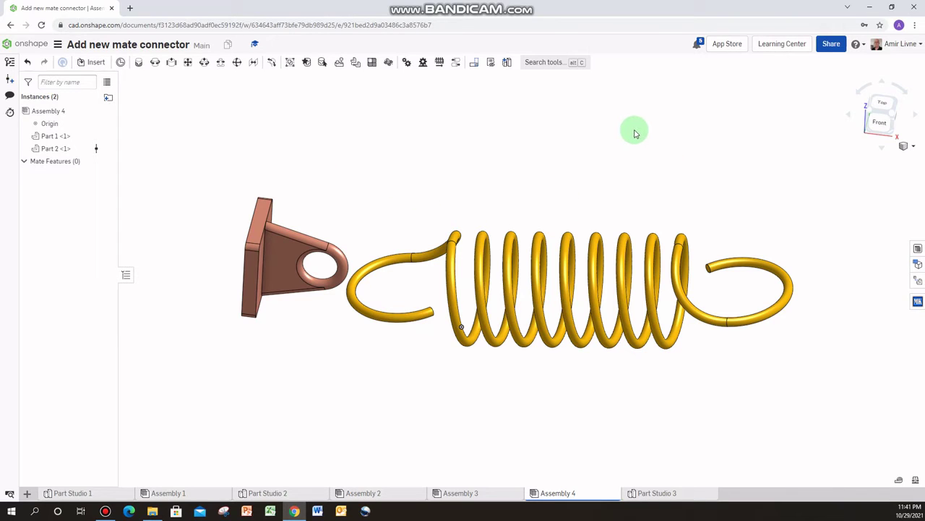
right_click(575, 153)
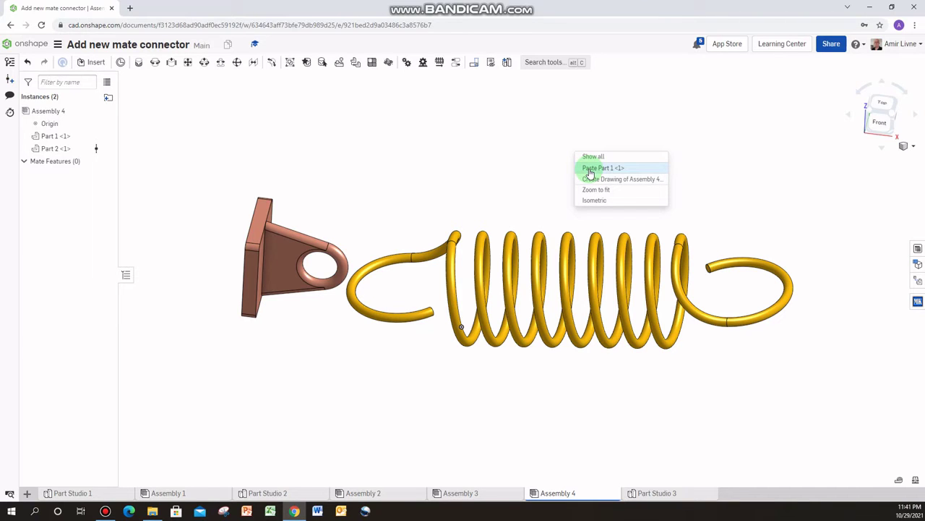
click(590, 172)
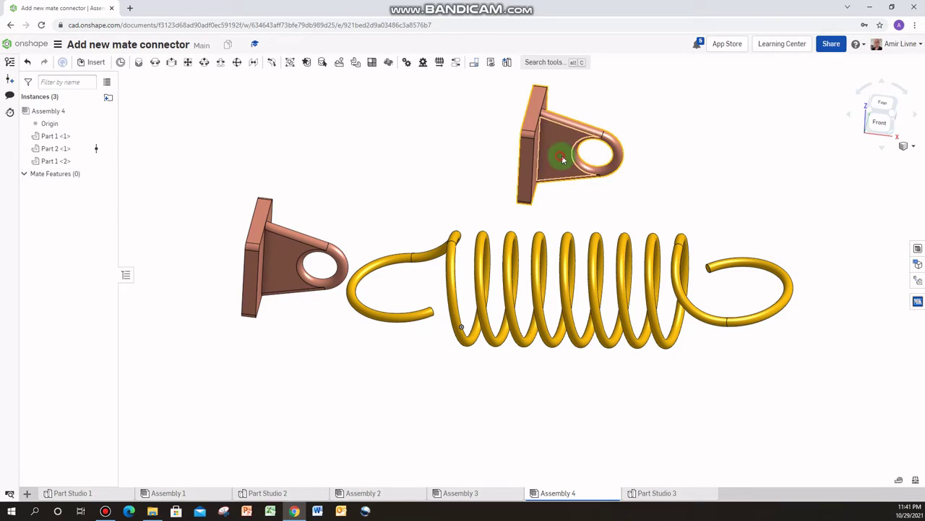
drag(563, 159, 723, 175)
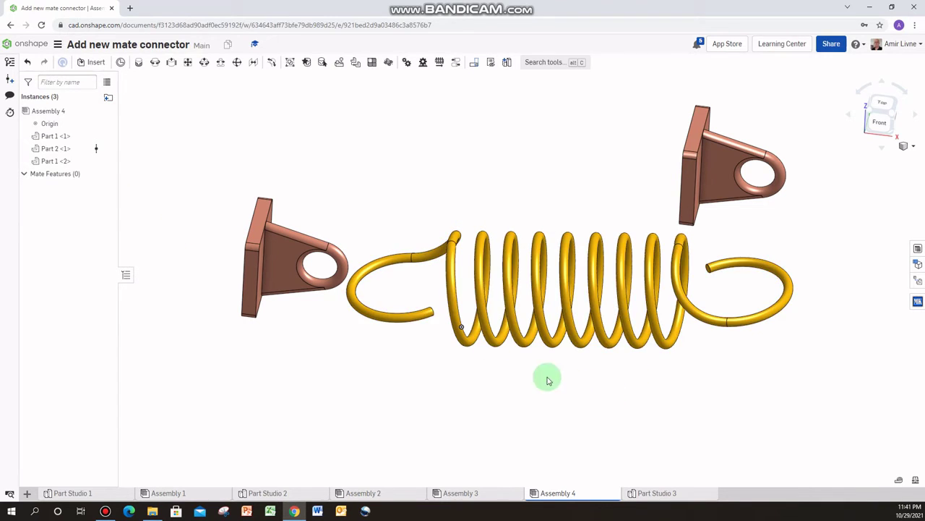
click(137, 63)
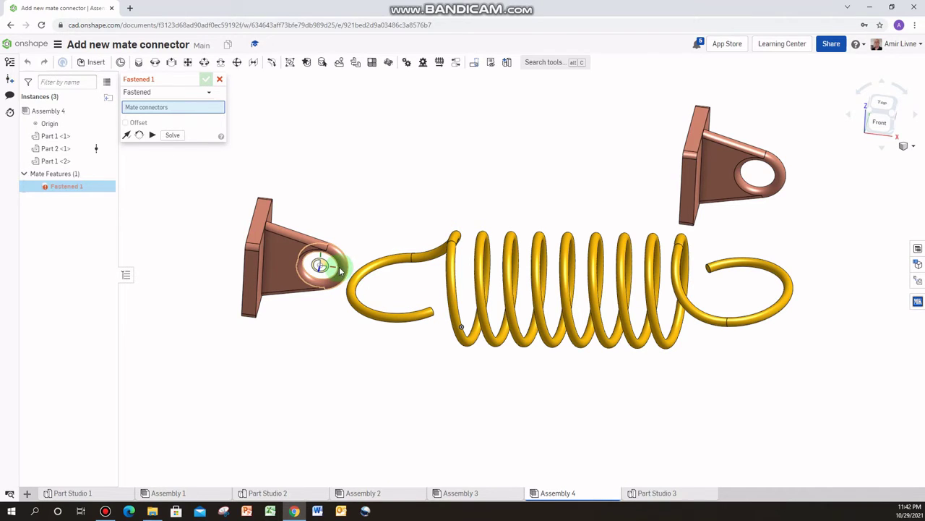
scroll(339, 271, up, 3)
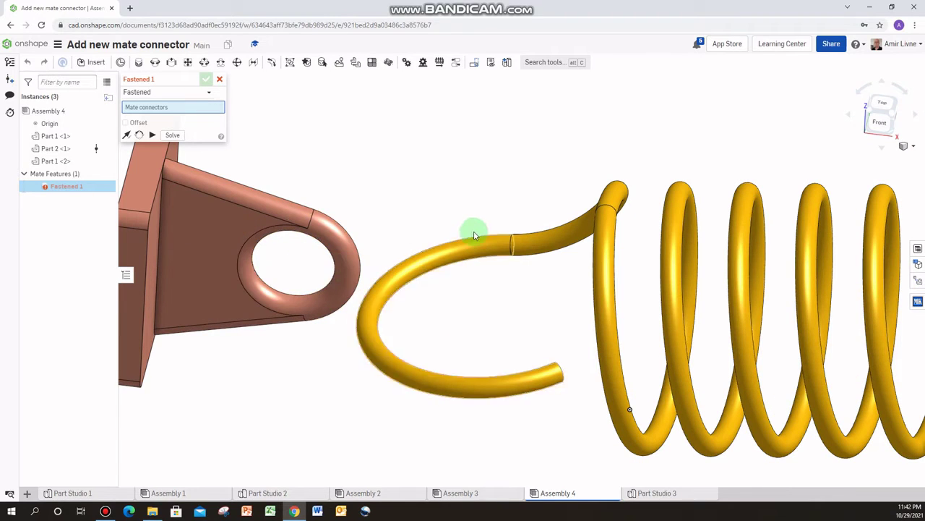
scroll(459, 224, down, 3)
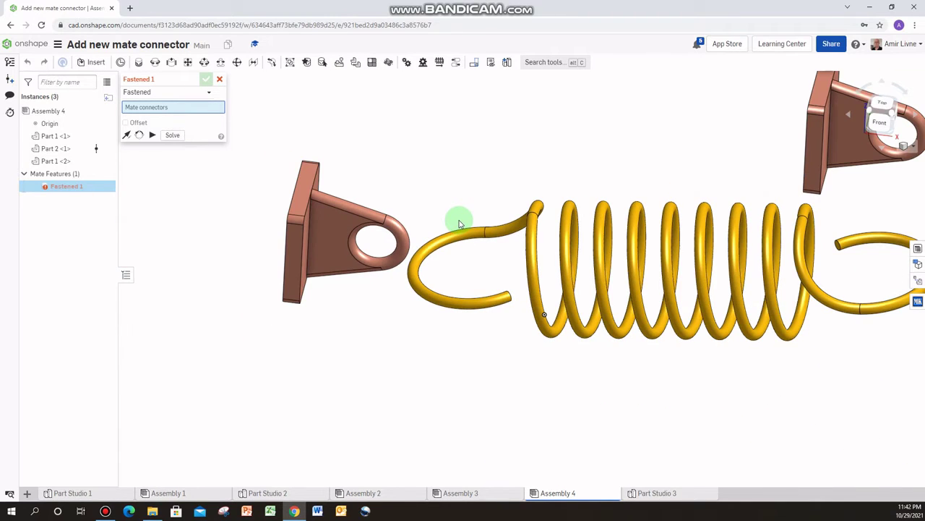
click(222, 79)
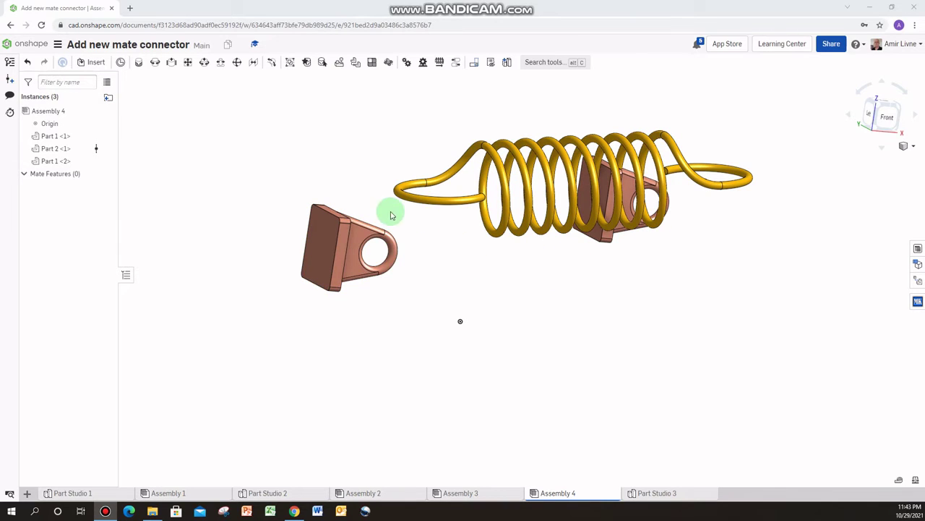
Fasten the centre of the original bracket's flat back face to the assembly origin with a Fastened mate.
key(Down)
key(Down)
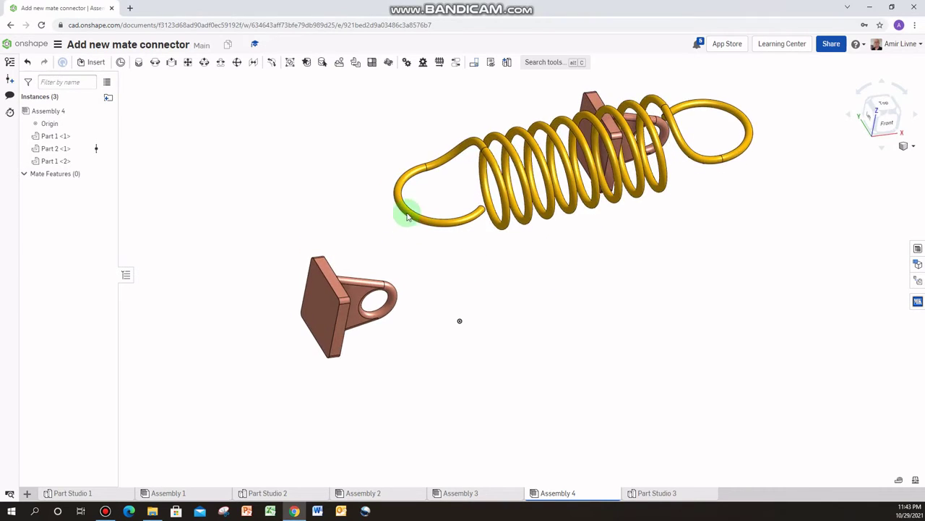
right_drag(463, 303, 478, 286)
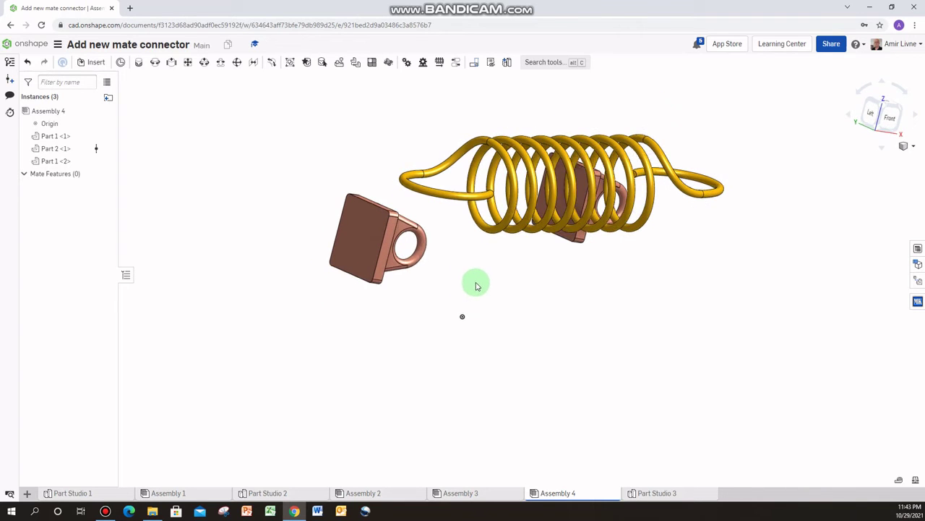
right_drag(417, 295, 471, 299)
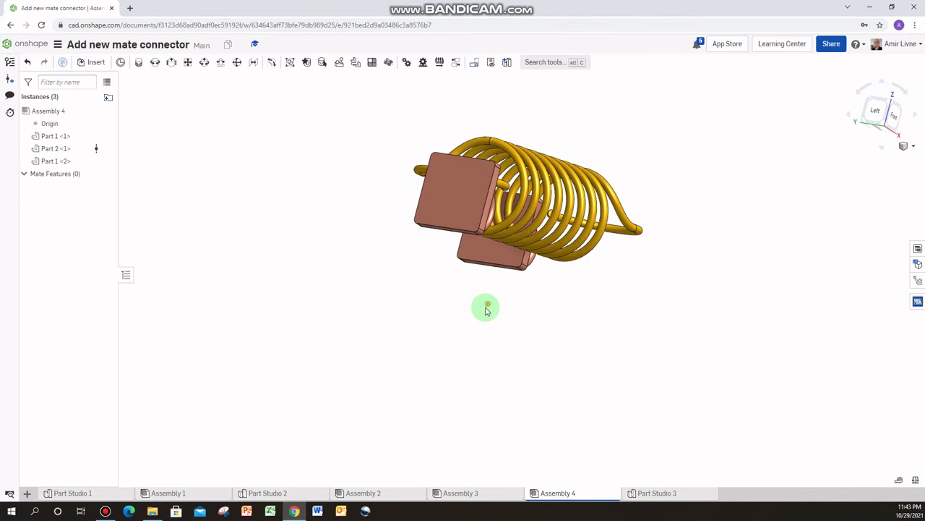
click(138, 62)
click(485, 300)
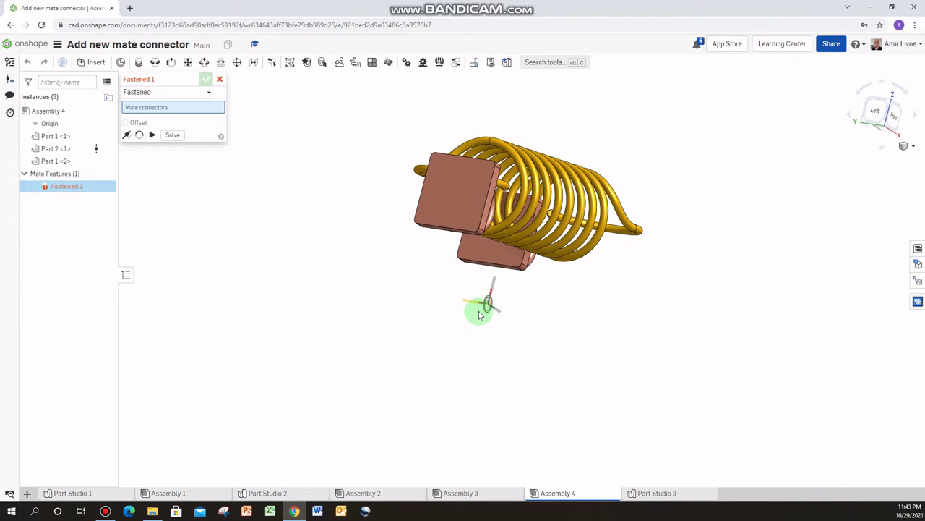
right_drag(480, 314, 494, 322)
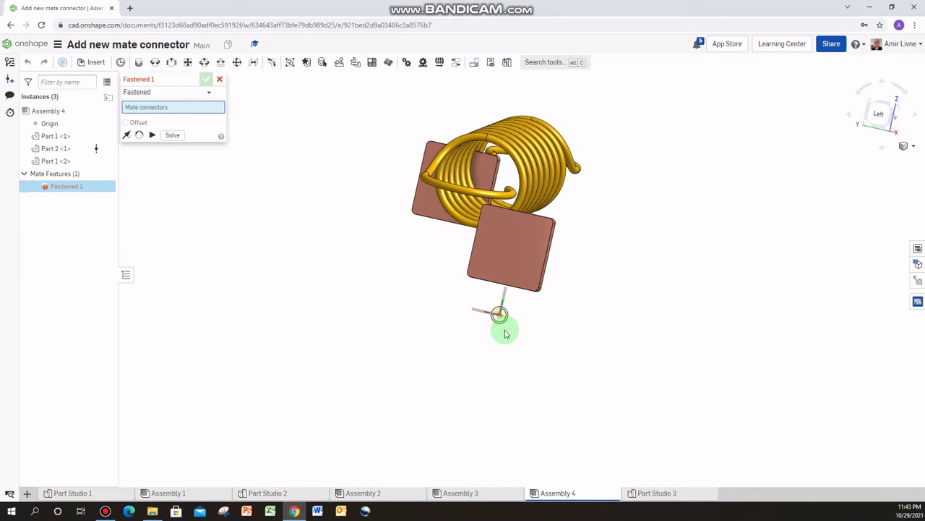
click(505, 333)
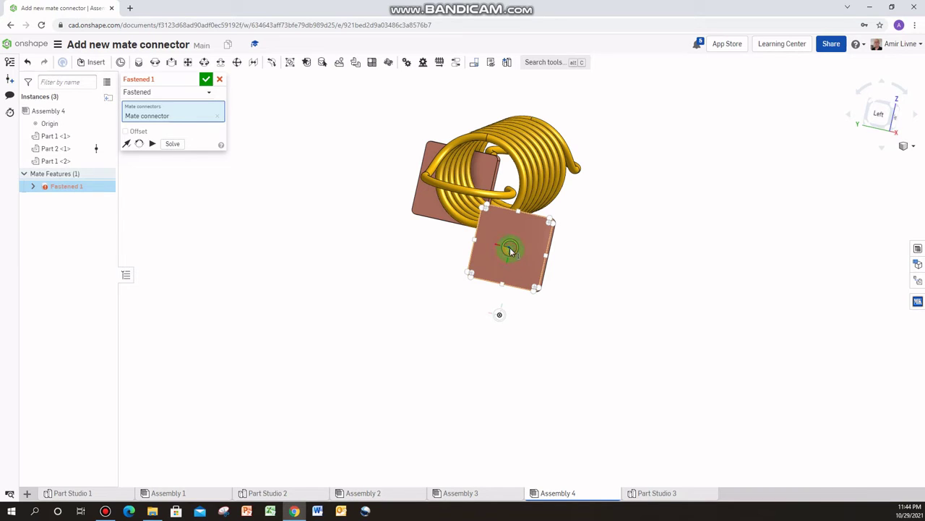
click(510, 250)
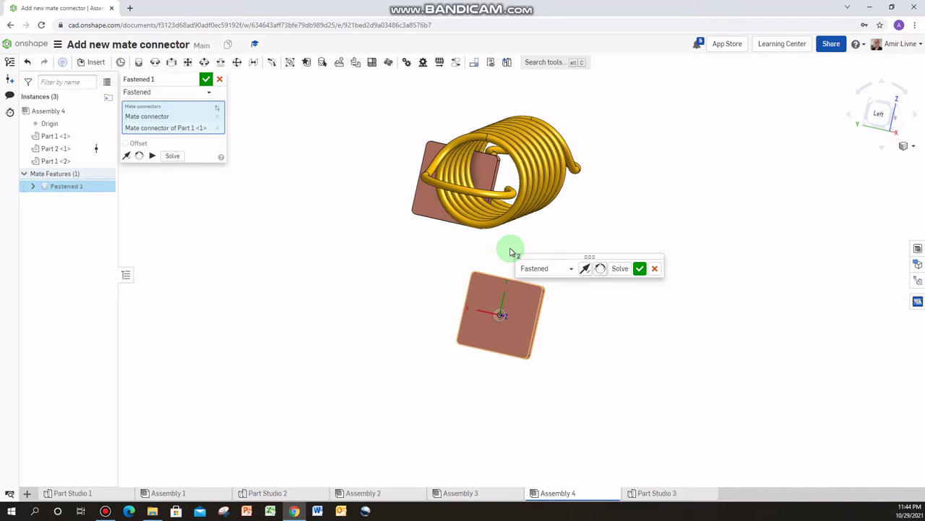
click(637, 269)
right_drag(624, 284, 550, 280)
click(220, 79)
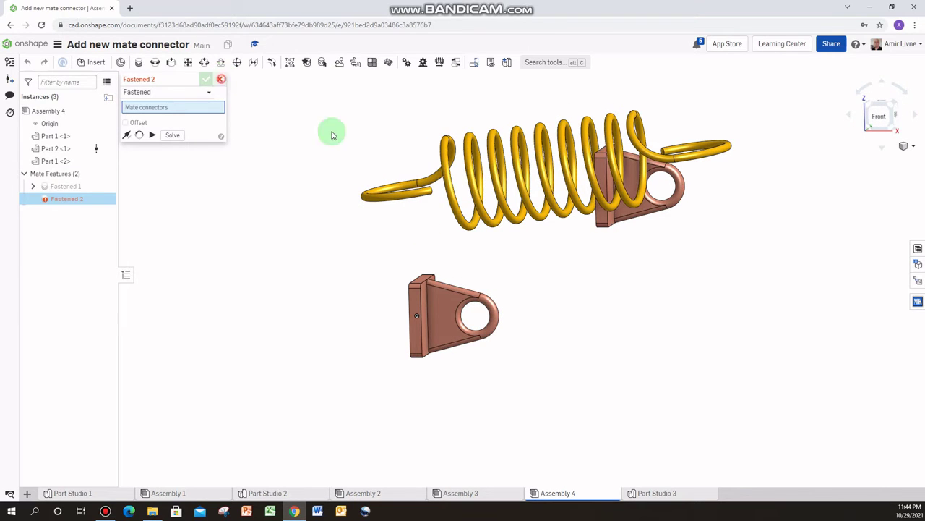
Move the second bracket below the spring's far end and rotate it so its eye faces the first bracket.
drag(624, 219, 682, 316)
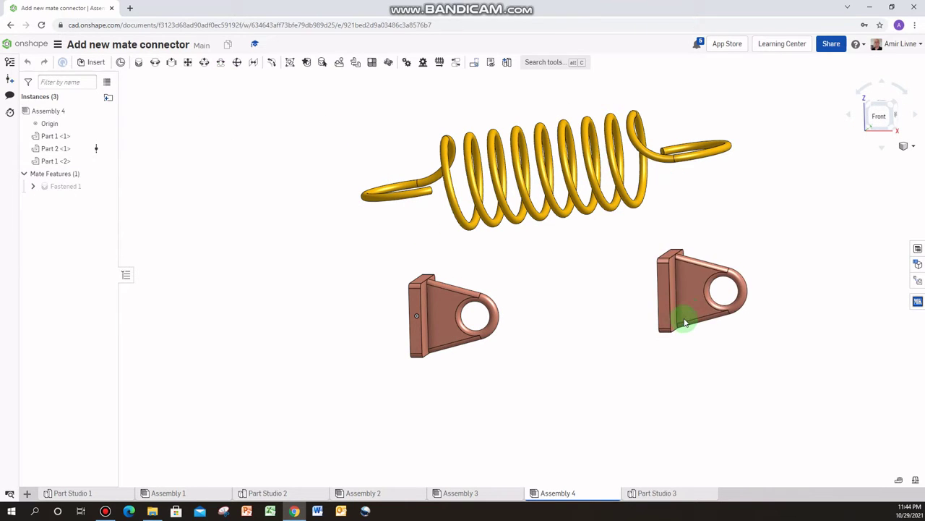
click(733, 295)
mouse_move(739, 287)
right_down()
mouse_move(738, 325)
mouse_move(737, 284)
right_up()
drag(639, 327, 514, 337)
key(shift+1)
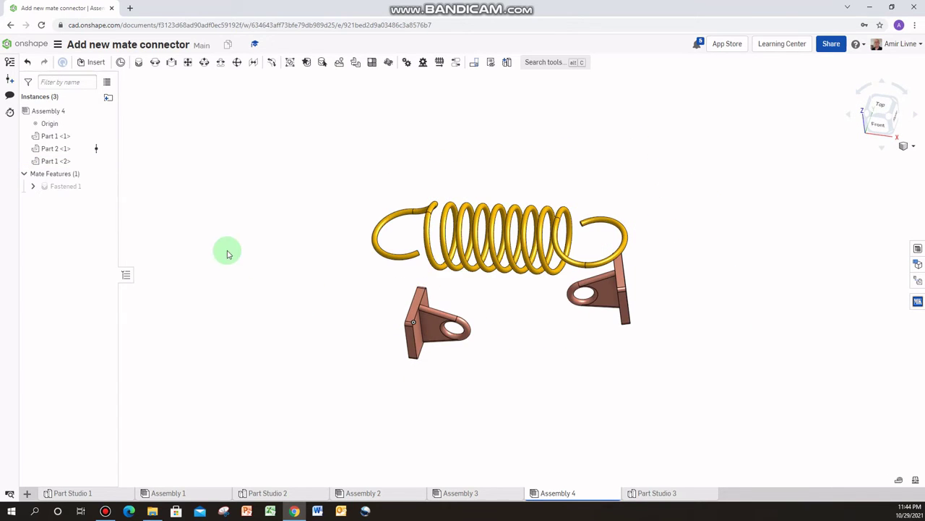
Fasten the two brackets together at their eye centres with a Fastened mate offset by -133 mm in X.
click(138, 62)
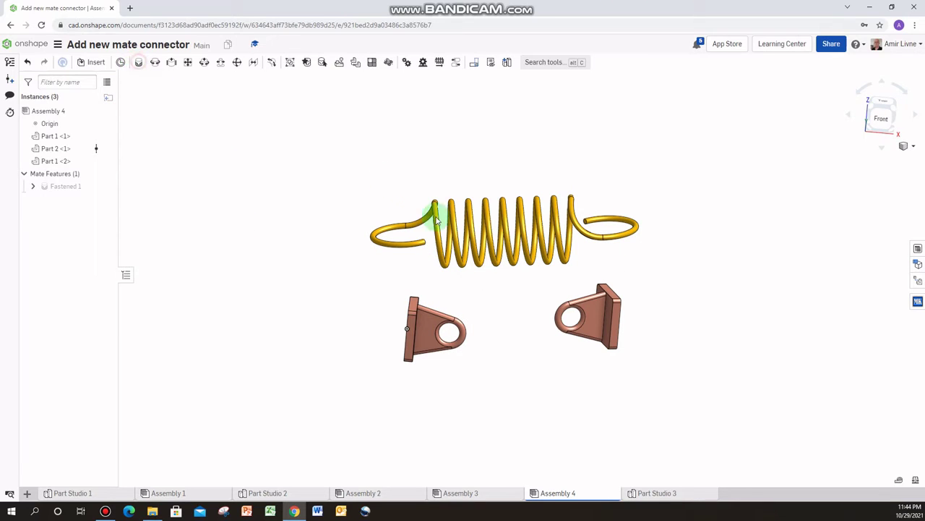
click(451, 332)
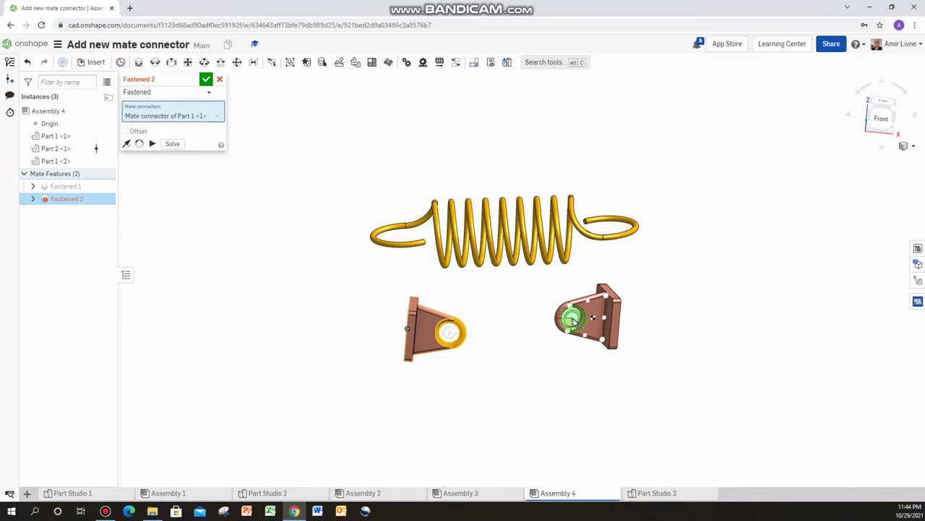
click(572, 321)
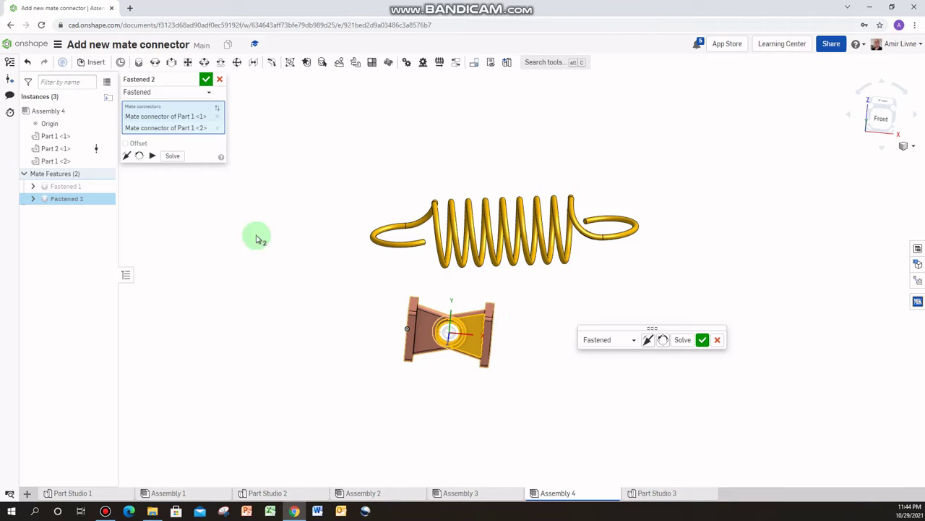
click(126, 144)
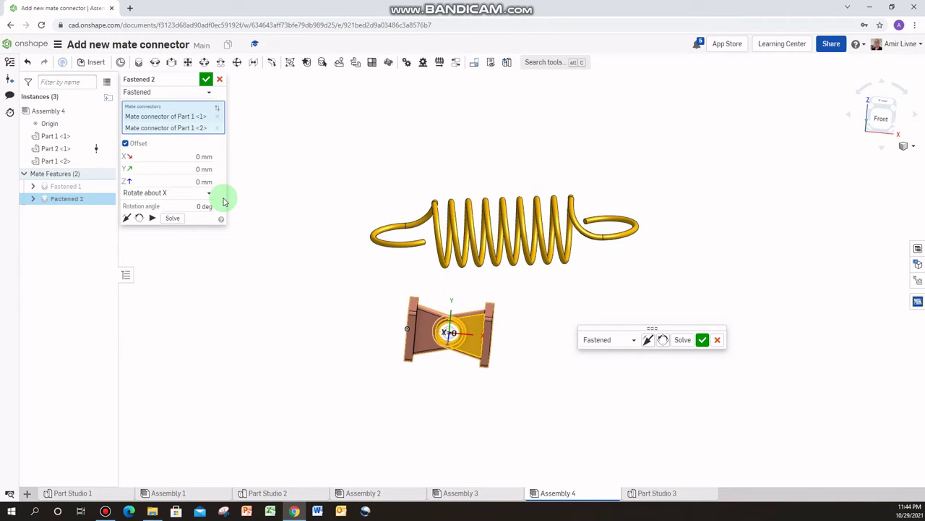
click(175, 155)
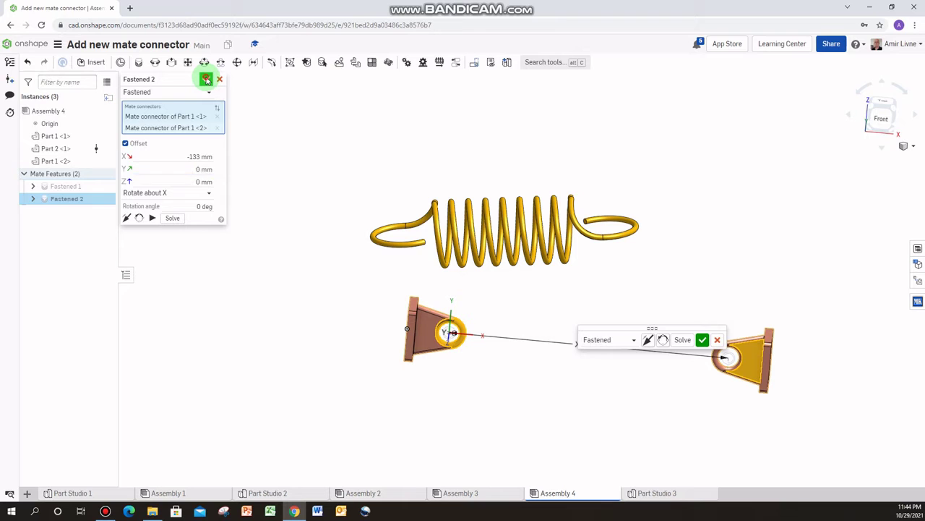
click(206, 79)
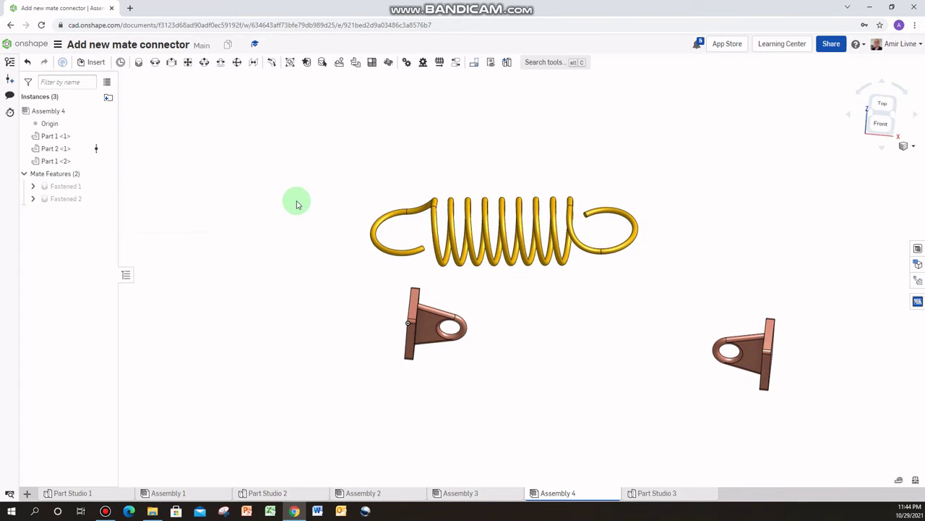
Add a mate connector on the spring's left hook face, moved -14 mm in Y and rotated 90 degrees about Y.
right_drag(296, 205, 466, 333)
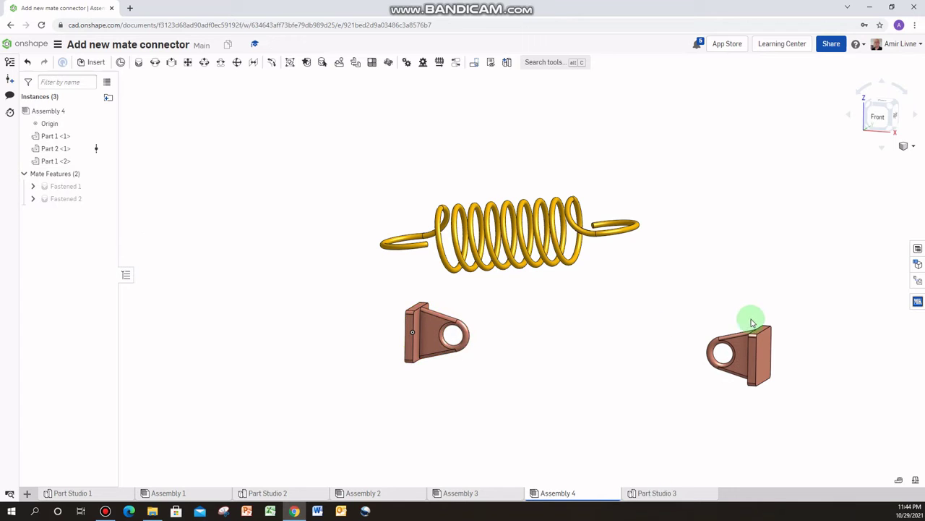
right_drag(626, 224, 634, 244)
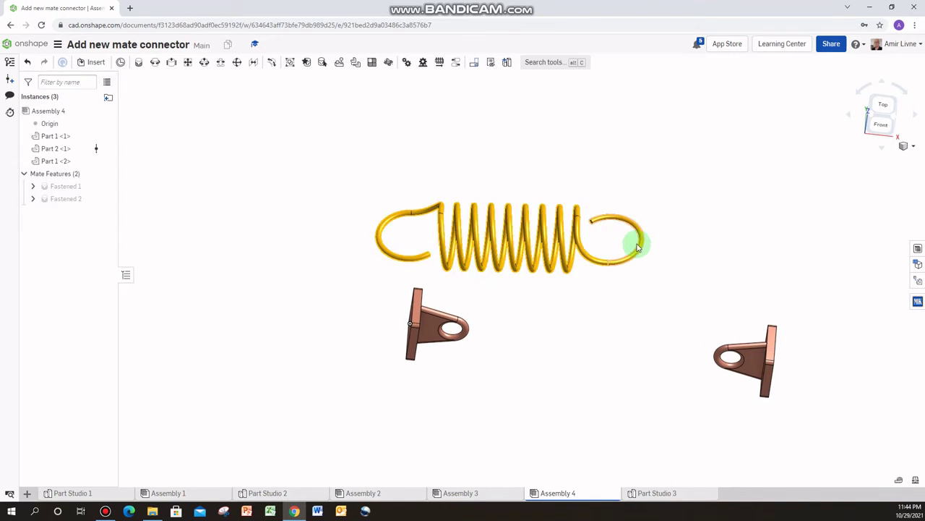
click(120, 63)
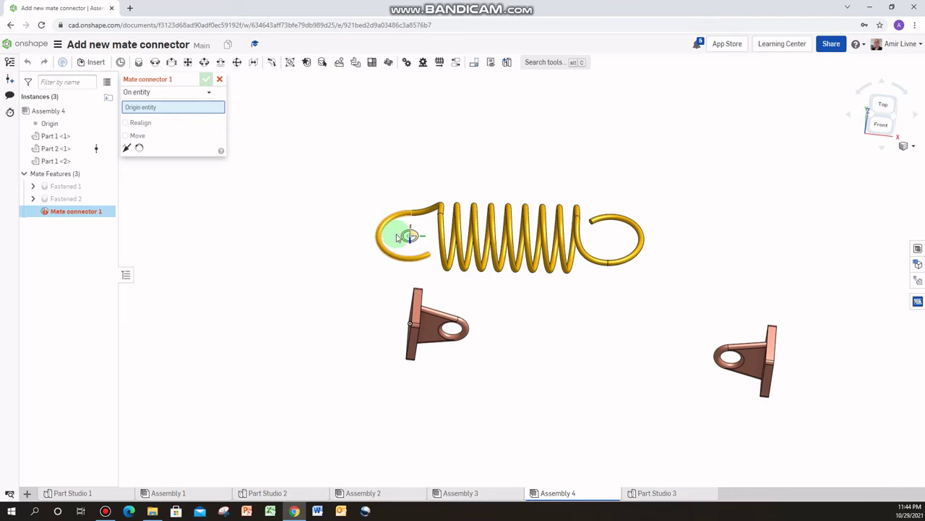
scroll(392, 236, up, 3)
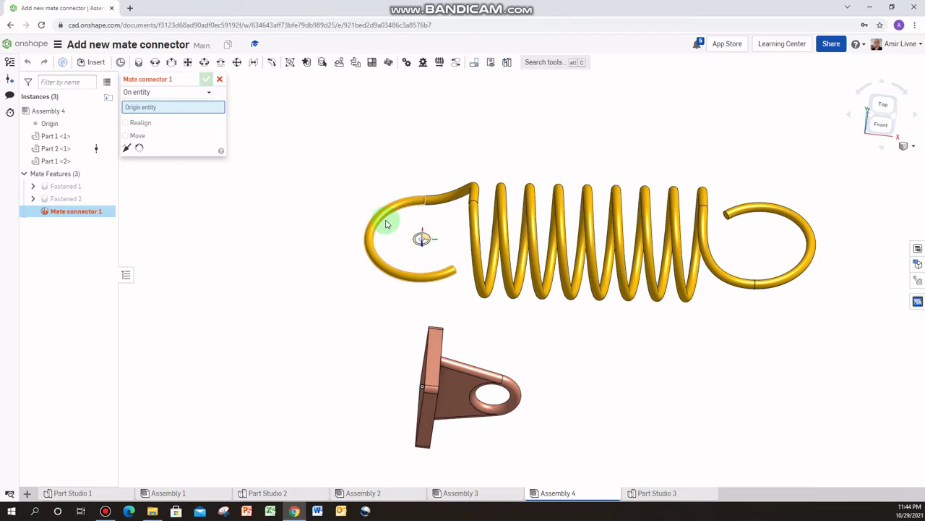
click(387, 223)
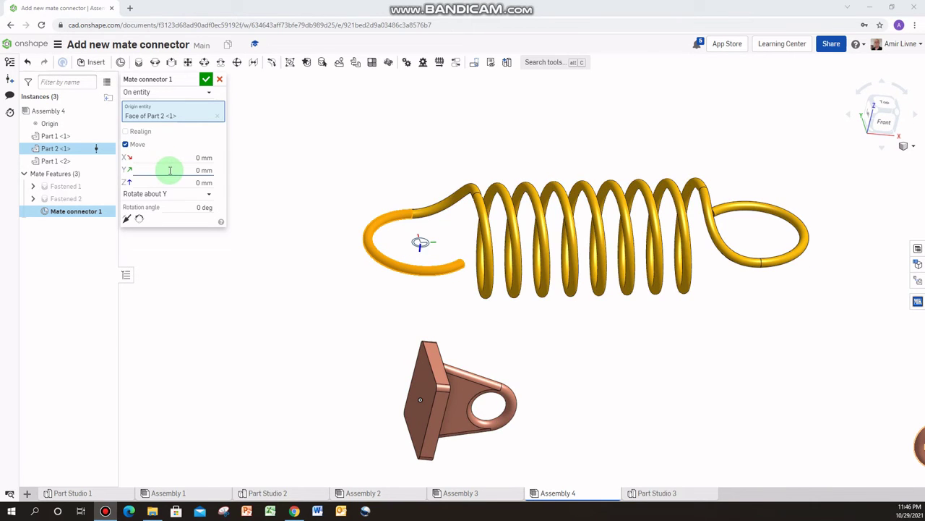
click(174, 168)
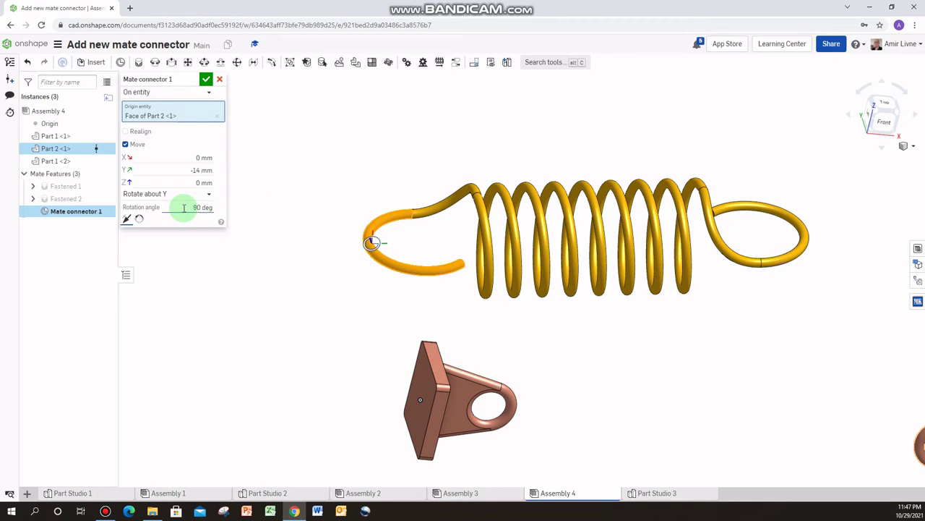
scroll(390, 231, up, 2)
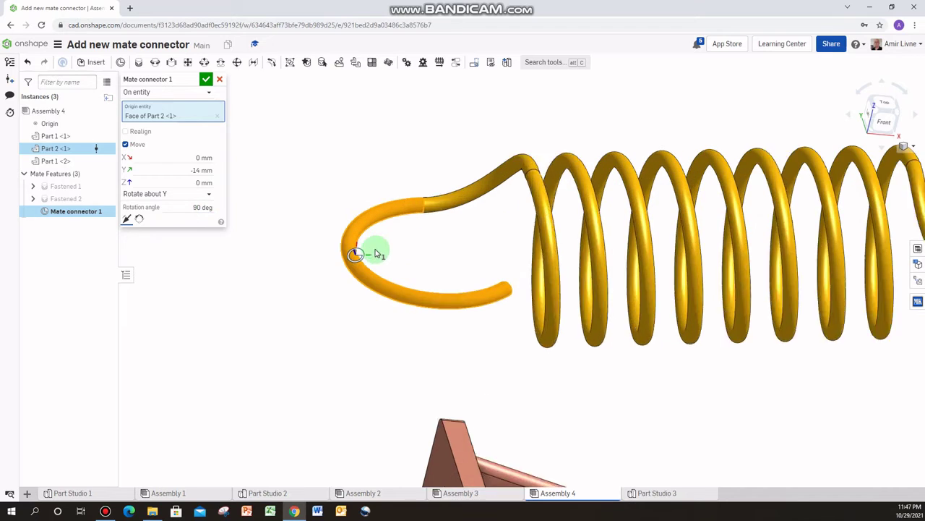
scroll(377, 253, up, 5)
scroll(341, 252, down, 2)
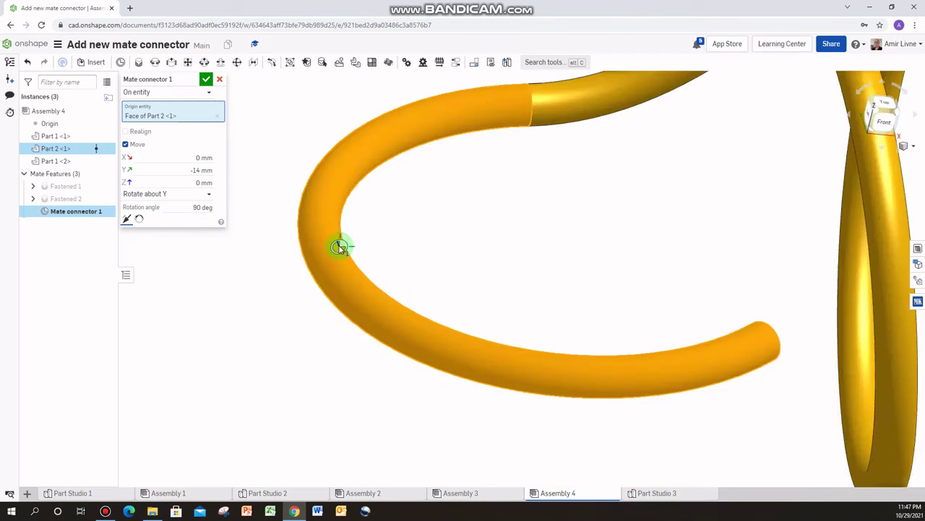
scroll(340, 247, down, 5)
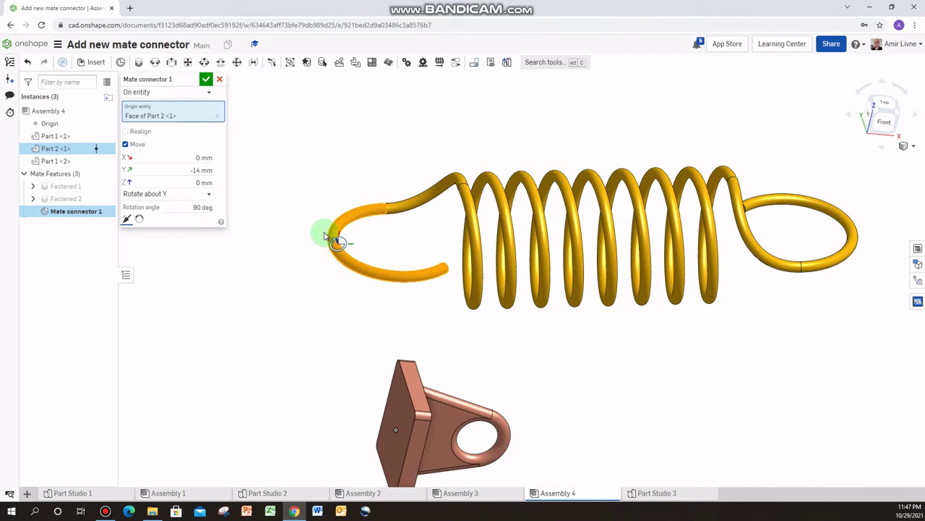
click(206, 81)
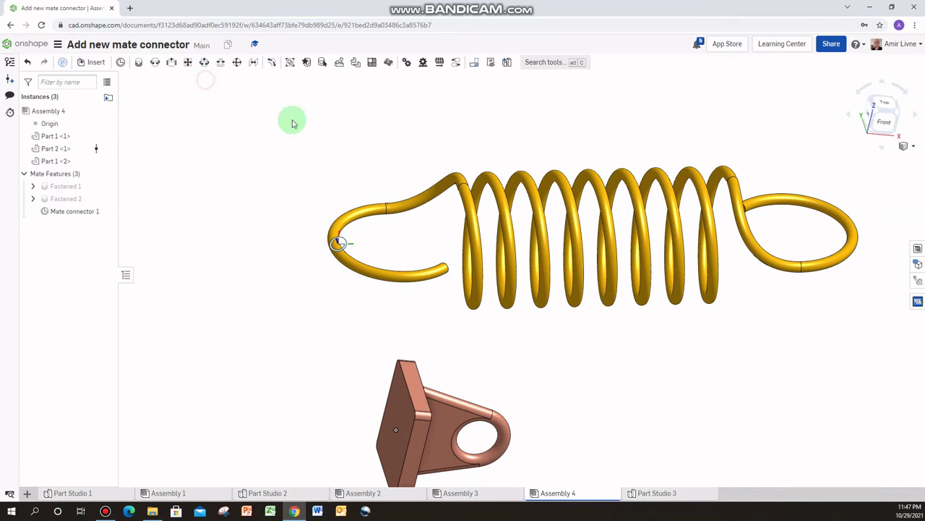
Add a mate connector on the spring's right hook face, moved -14 mm in Y and rotated 90 degrees about Y.
scroll(548, 219, down, 3)
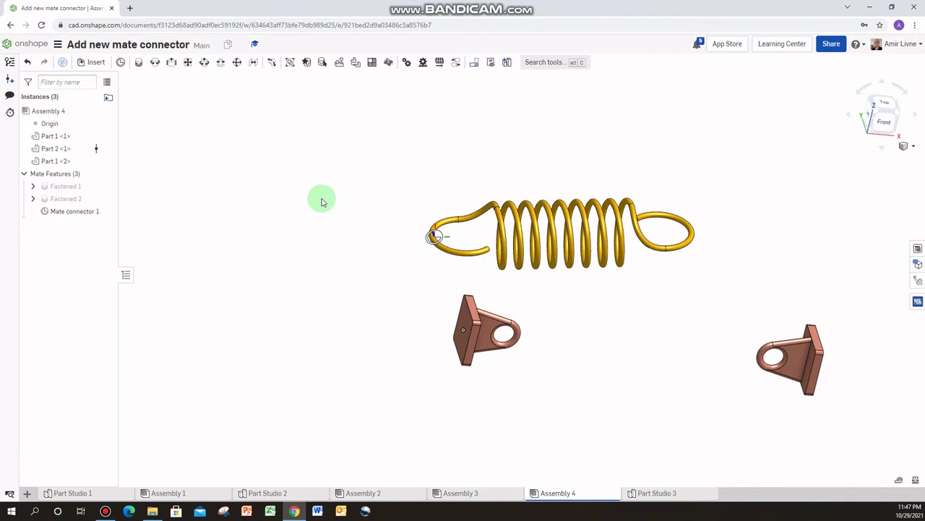
click(120, 62)
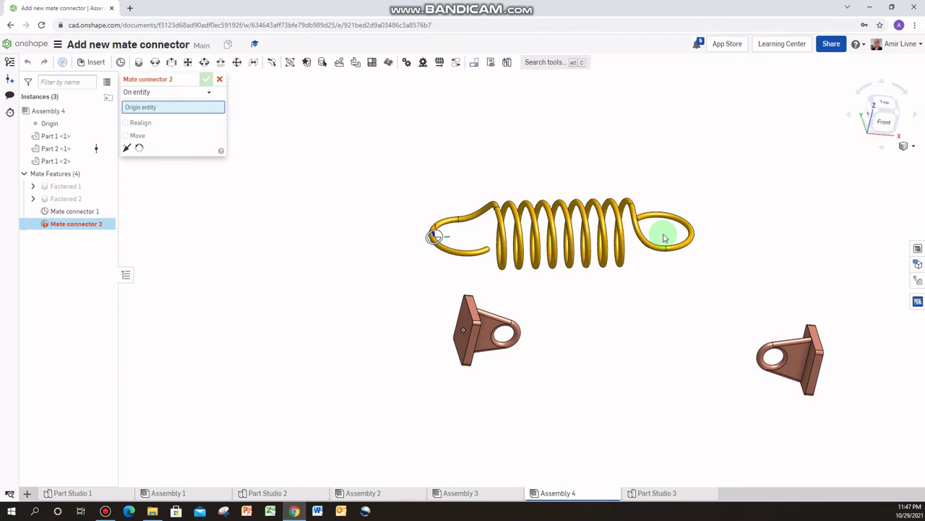
scroll(664, 237, up, 4)
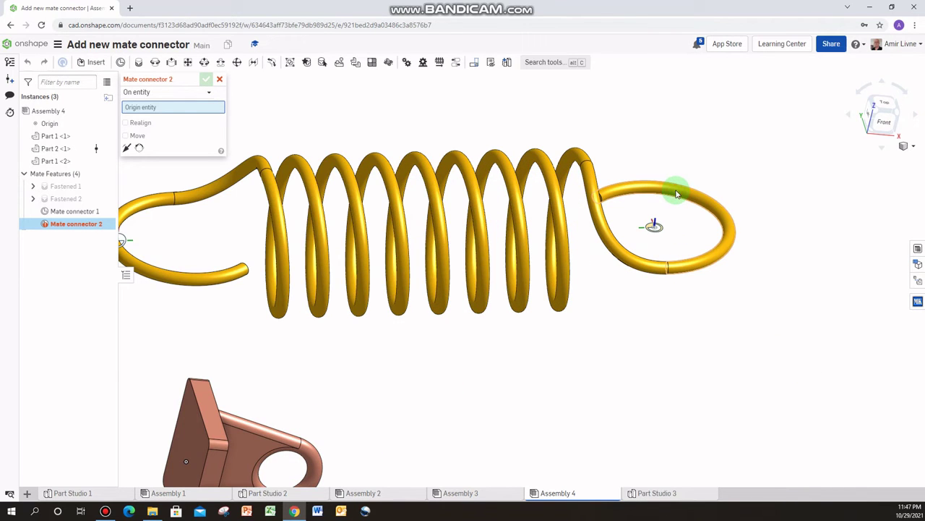
click(671, 198)
click(178, 169)
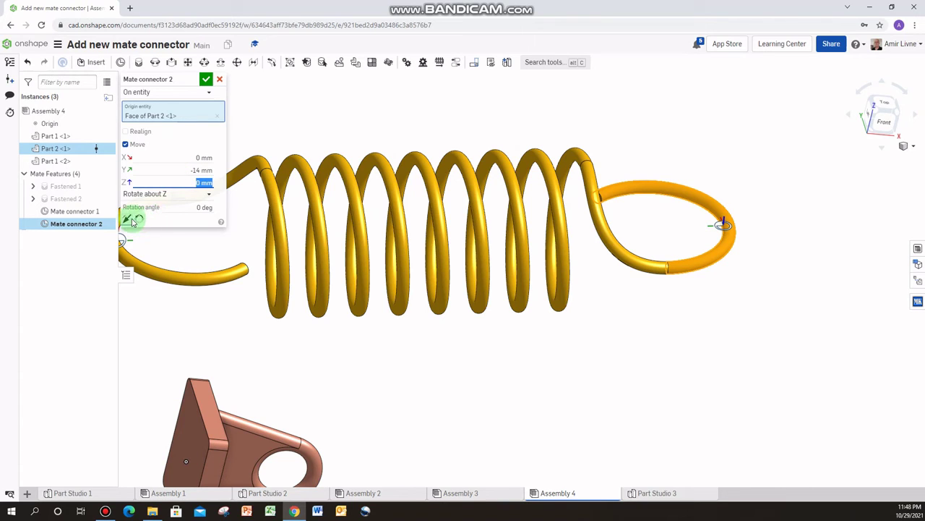
click(183, 207)
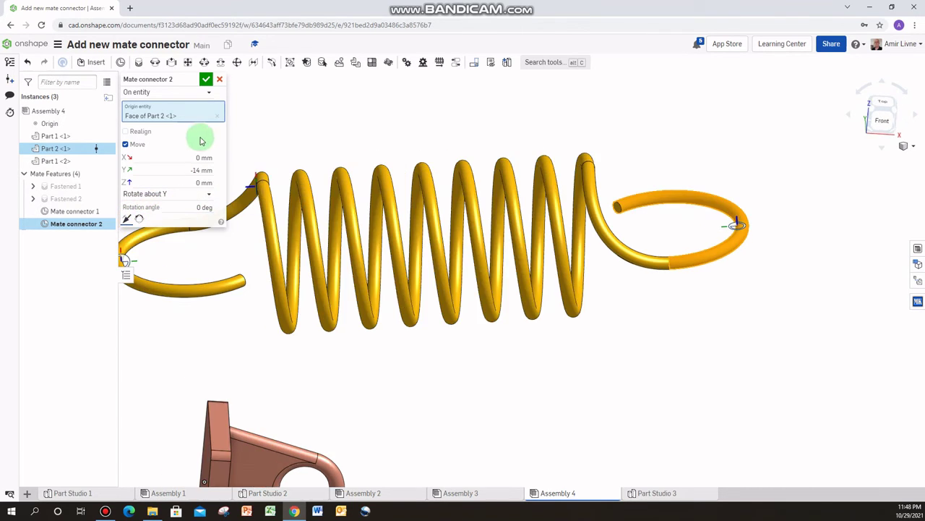
click(193, 208)
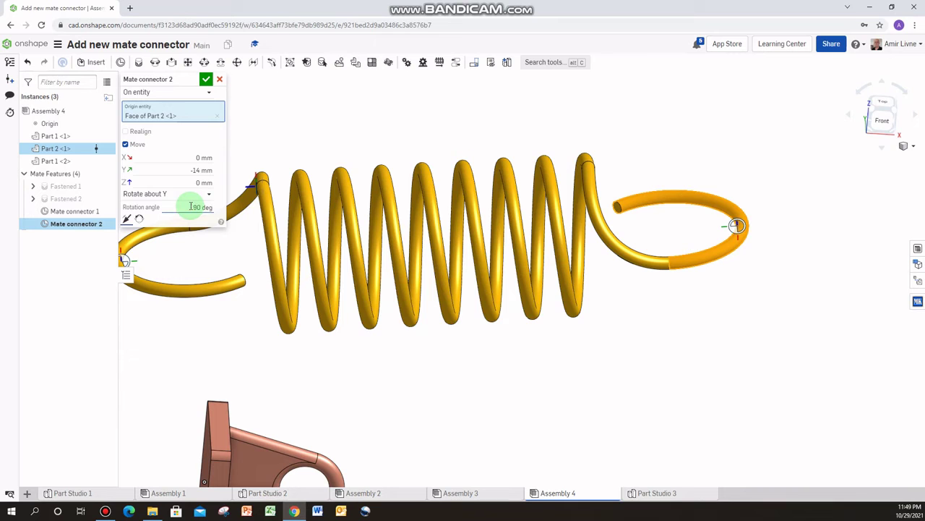
click(206, 79)
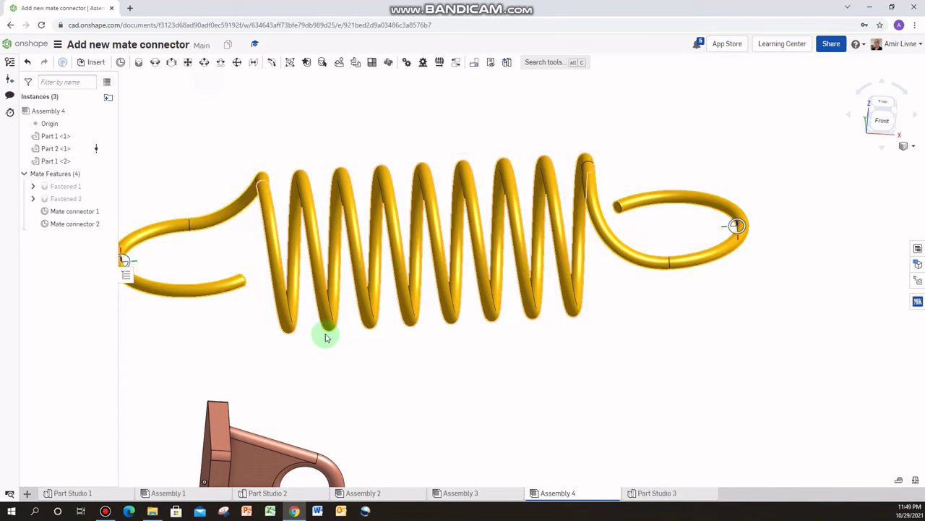
Add a mate connector at the centre of the eye on each of the two brackets.
scroll(325, 334, down, 4)
middle_drag(506, 392, 487, 381)
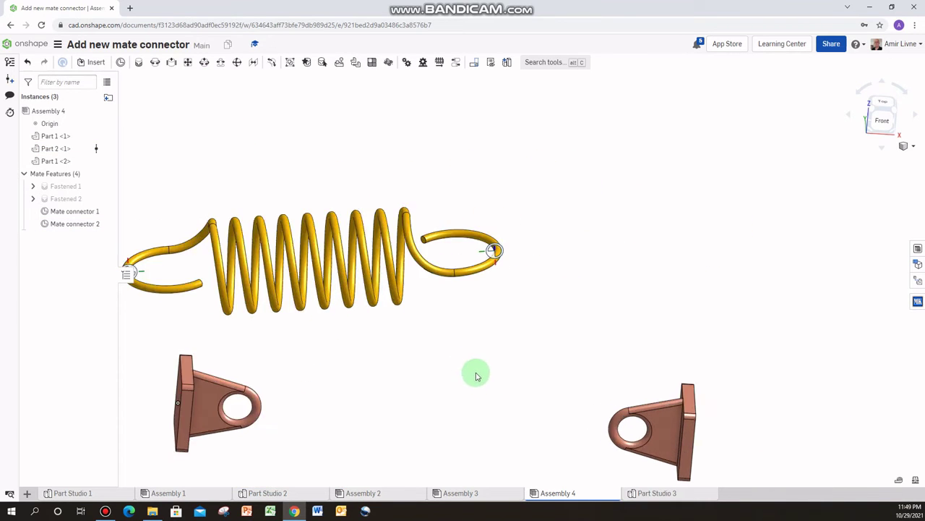
scroll(370, 413, down, 3)
scroll(366, 444, up, 3)
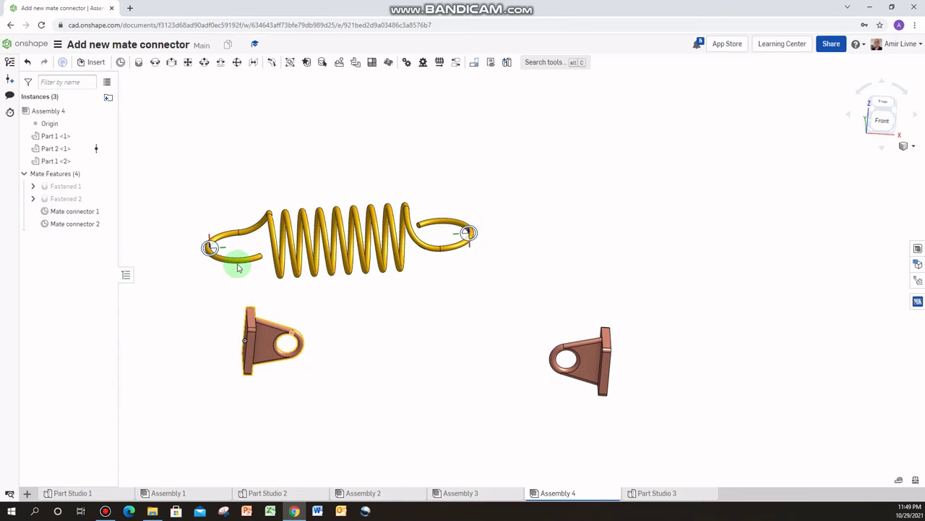
click(120, 63)
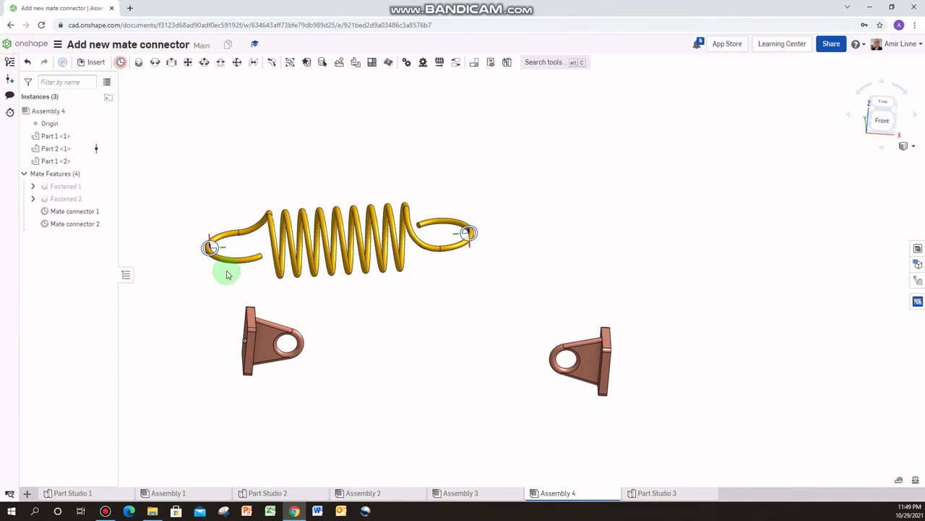
scroll(329, 376, up, 4)
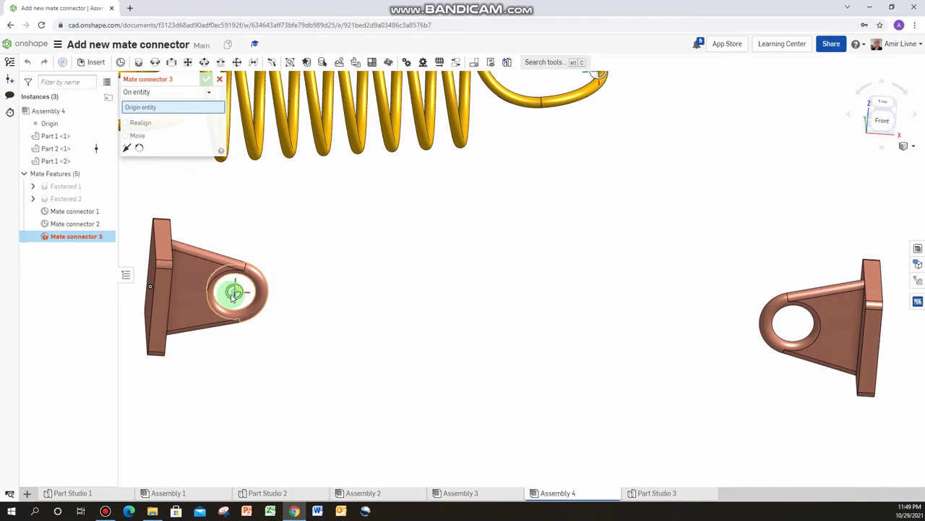
scroll(235, 304, down, 5)
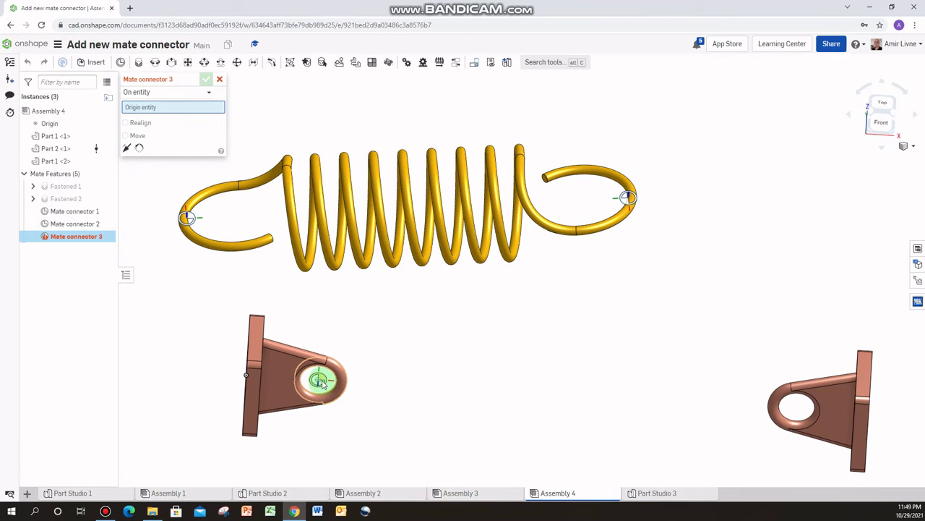
click(317, 380)
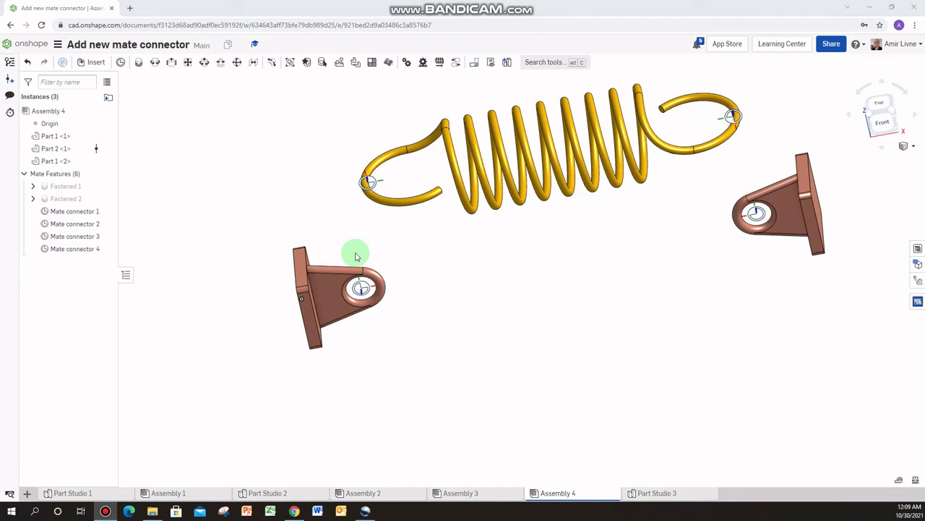
Edit the mate connector in the original bracket's eye and move it 5 mm in X.
scroll(362, 281, up, 2)
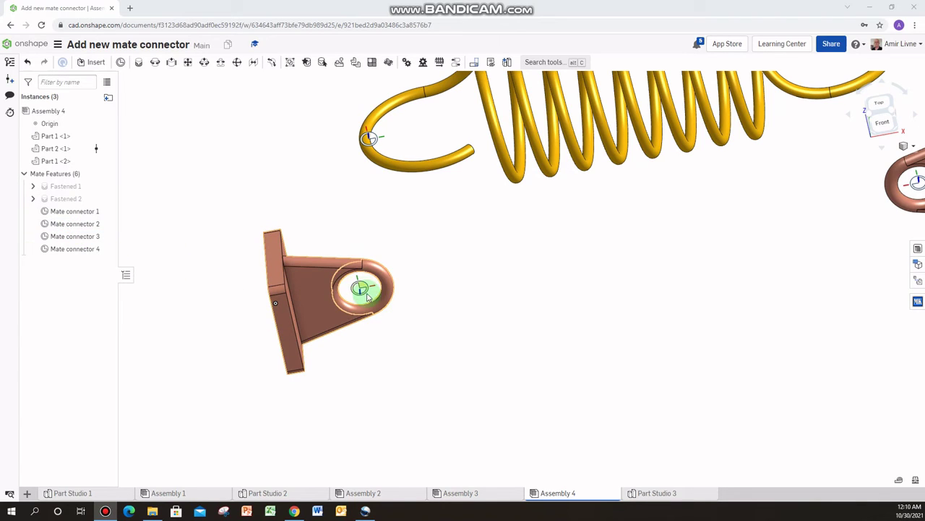
double_click(88, 238)
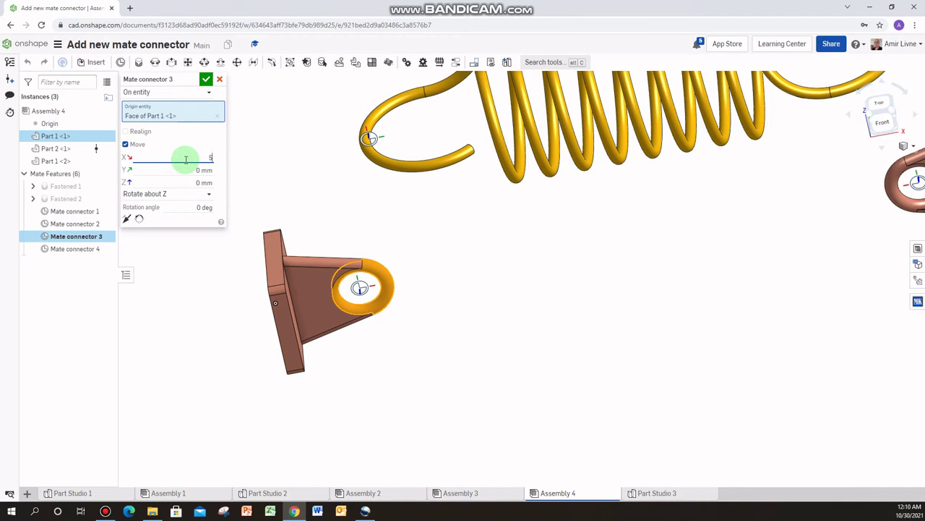
click(203, 81)
Edit the mate connector in the second bracket's eye and move it 5 mm in X.
key(f)
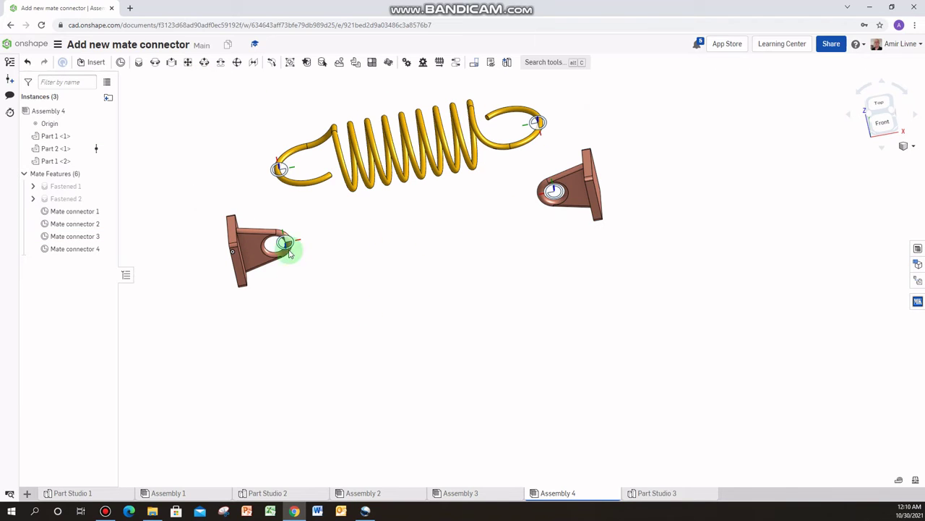
double_click(72, 250)
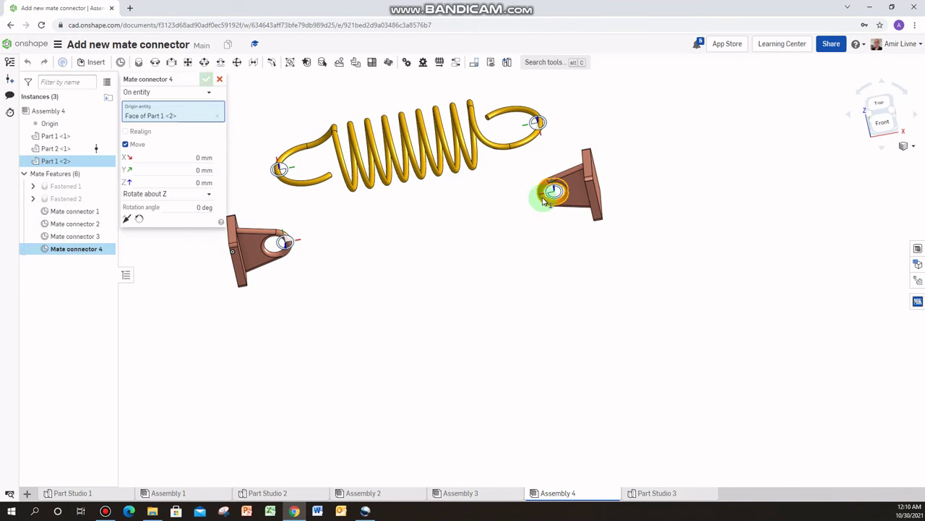
click(183, 155)
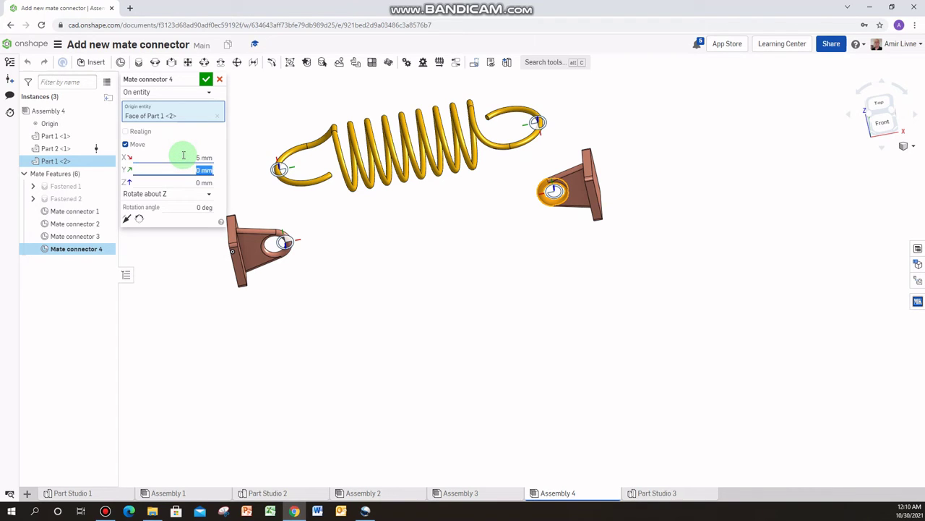
click(206, 79)
Fasten the mate connector on the spring's right hook to the one on the second bracket's eye with a Fastened mate.
scroll(537, 205, up, 3)
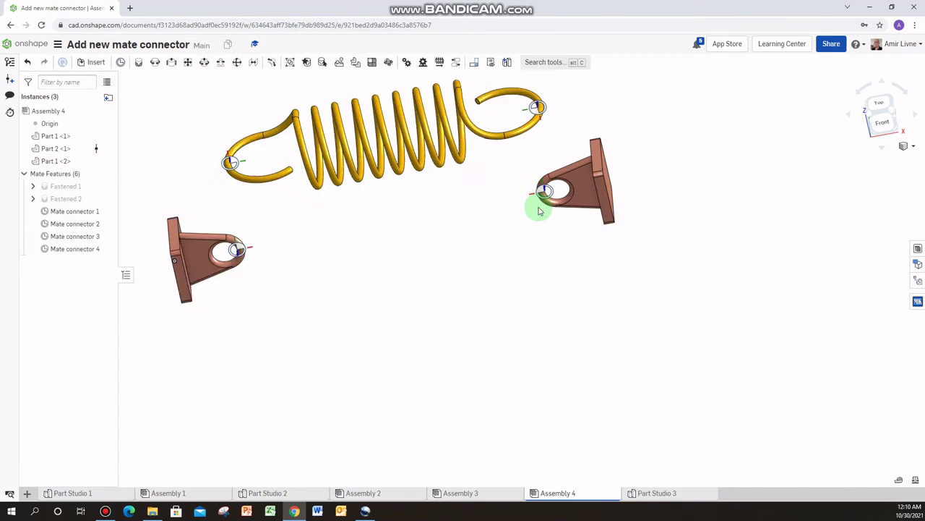
scroll(550, 189, down, 4)
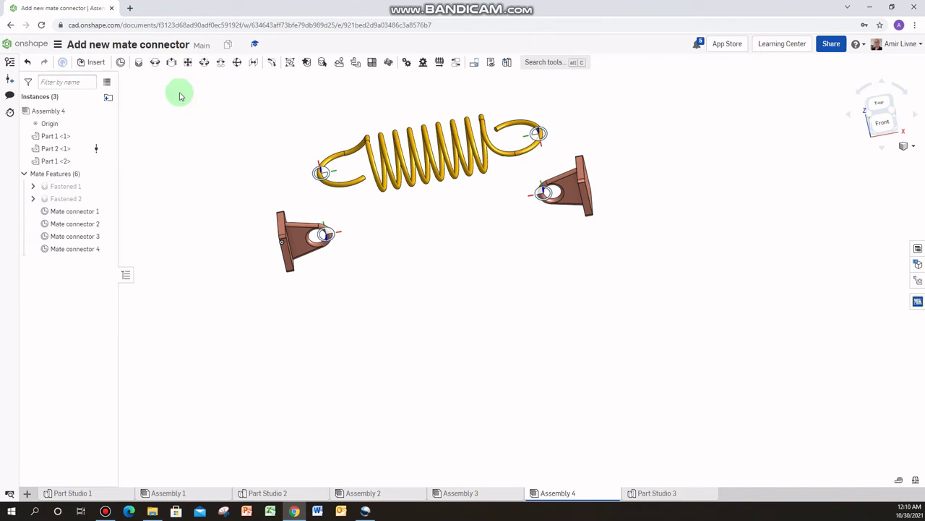
click(154, 66)
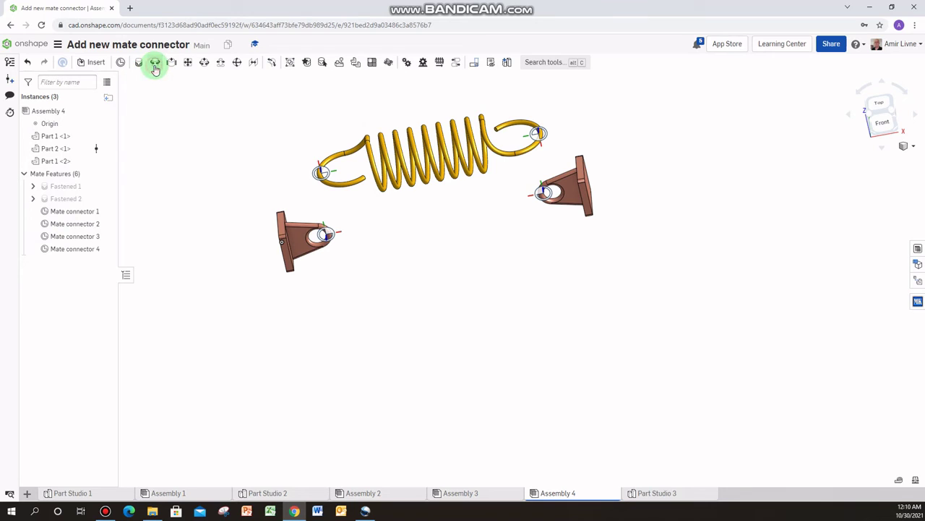
click(142, 63)
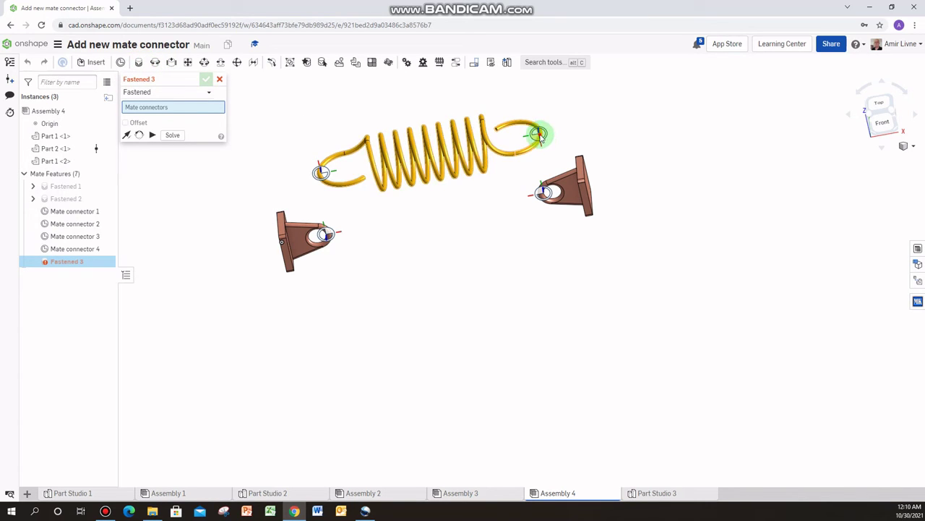
click(556, 192)
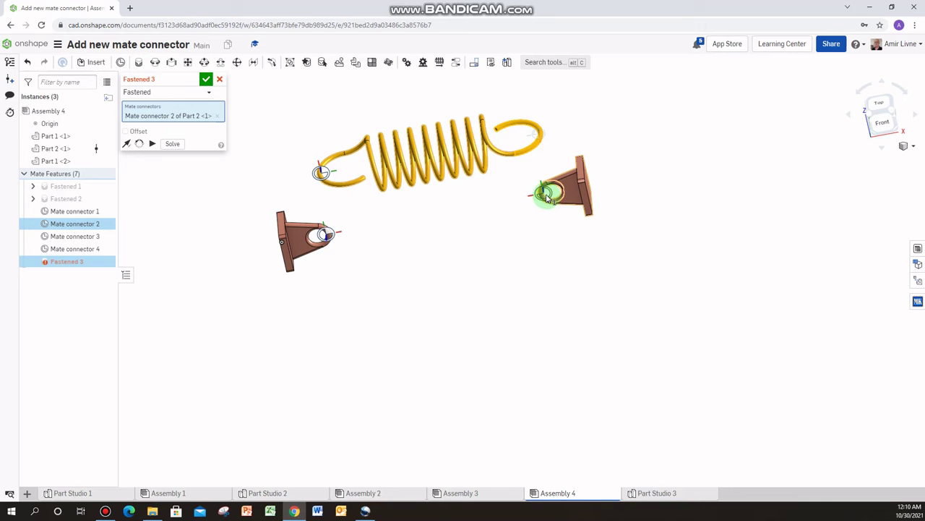
click(548, 196)
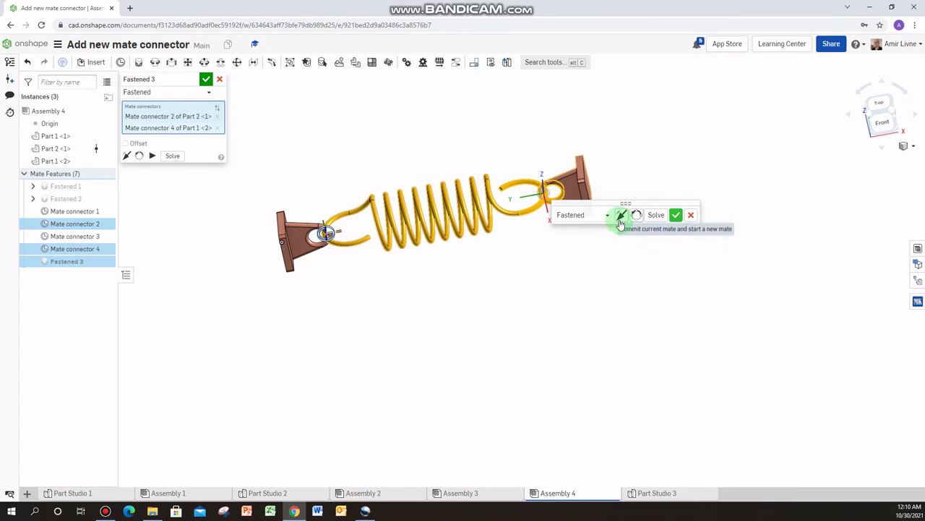
click(676, 215)
scroll(318, 235, up, 5)
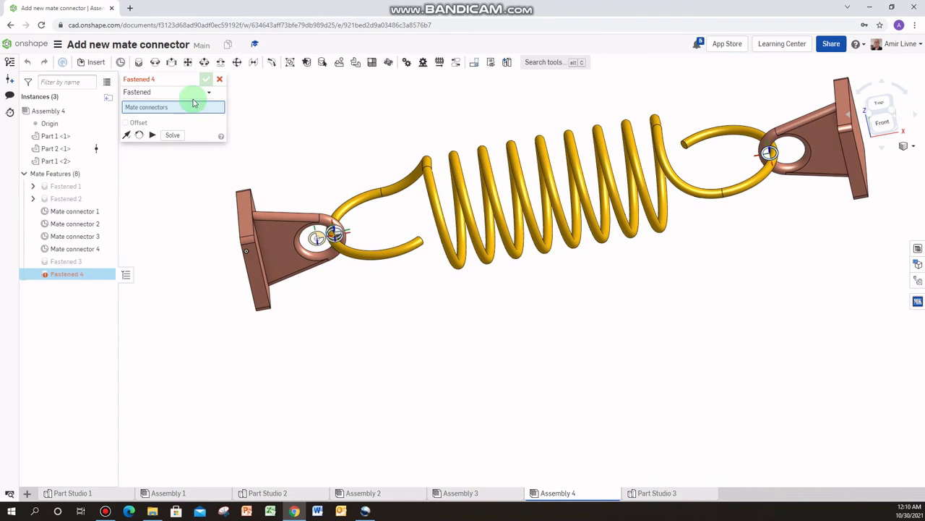
Close the empty Fastened mate and hide all mate connectors in the assembly.
click(220, 79)
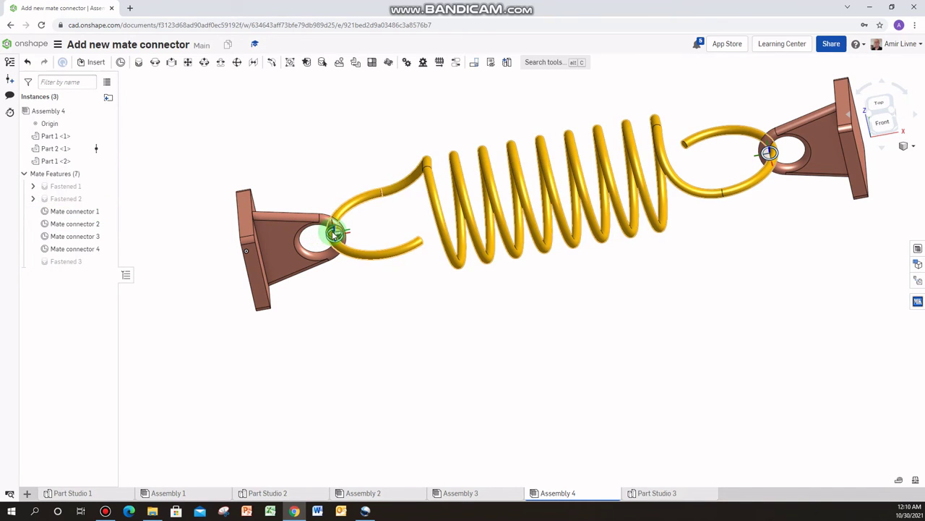
scroll(335, 236, up, 5)
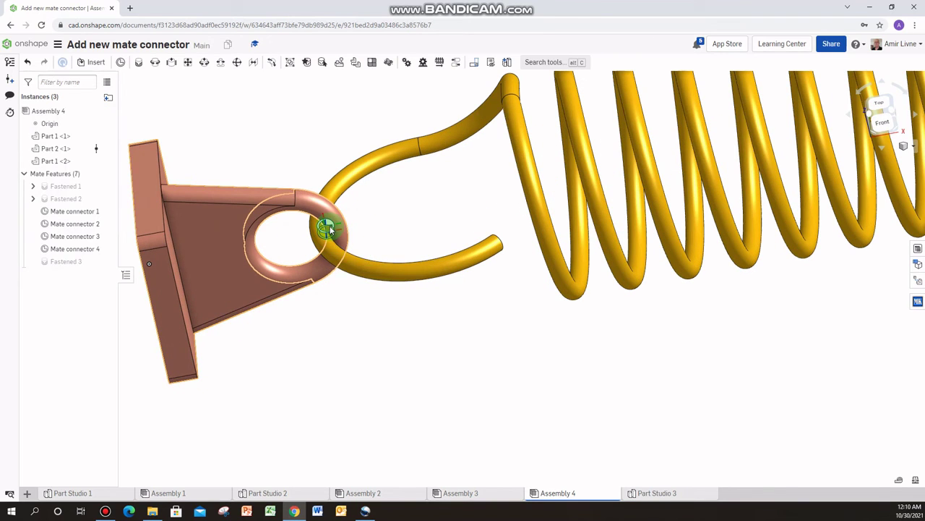
right_click(329, 230)
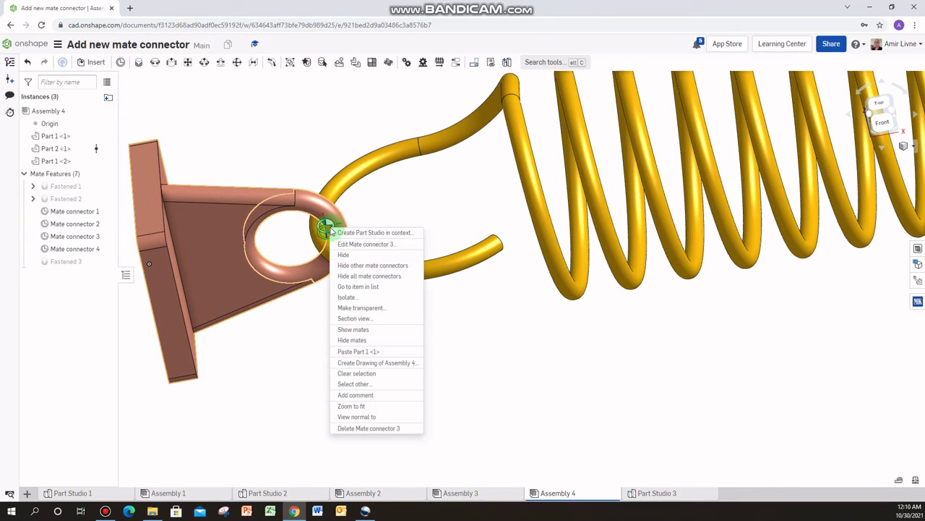
click(354, 277)
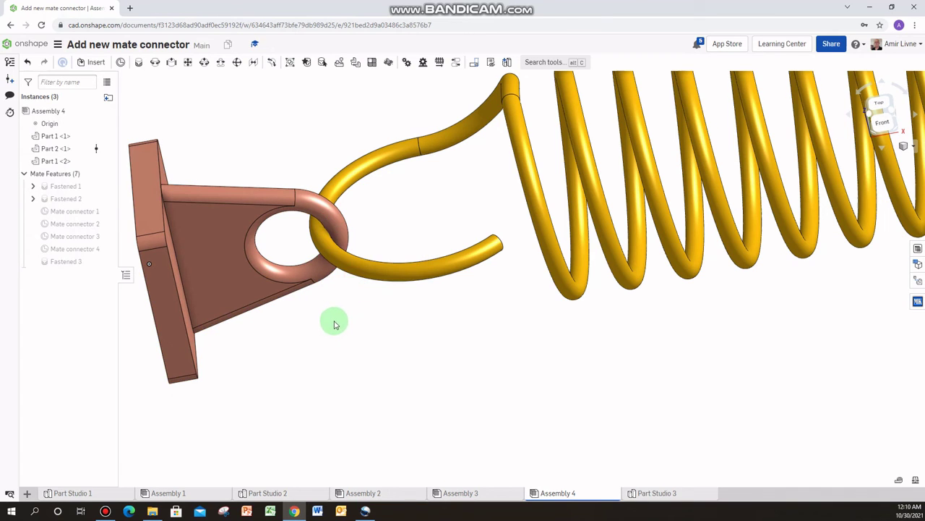
Examine how the spring's two hooks pass through the bracket eyes at both ends of the fastened assembly.
key(f)
scroll(760, 192, up, 3)
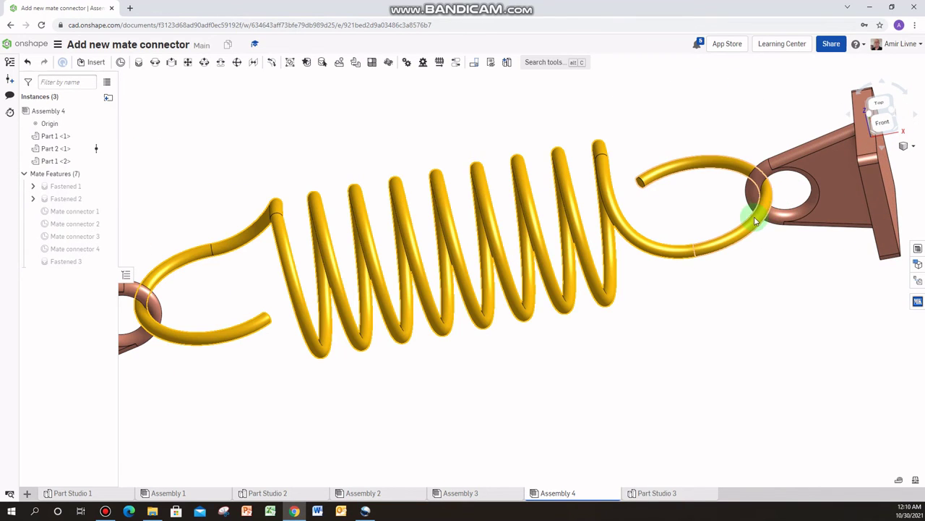
click(740, 203)
scroll(227, 331, down, 3)
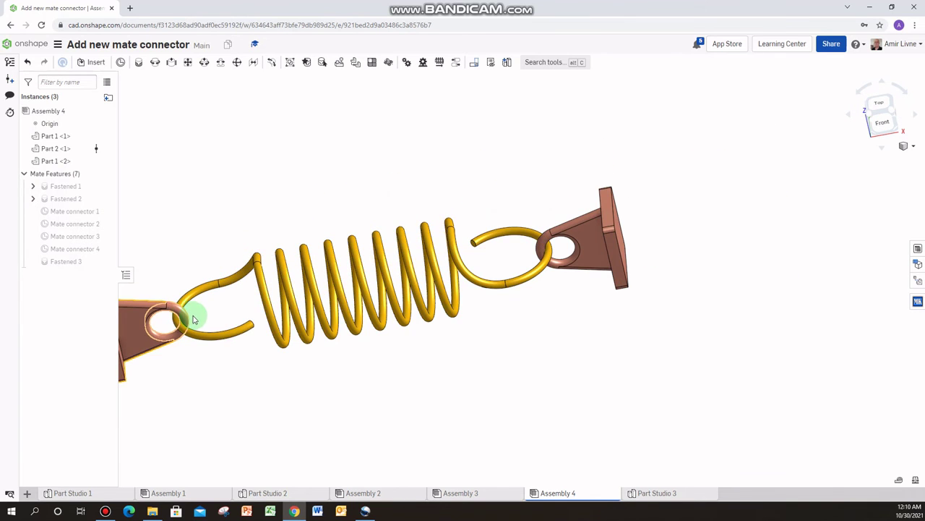
right_drag(193, 319, 201, 324)
scroll(545, 257, up, 5)
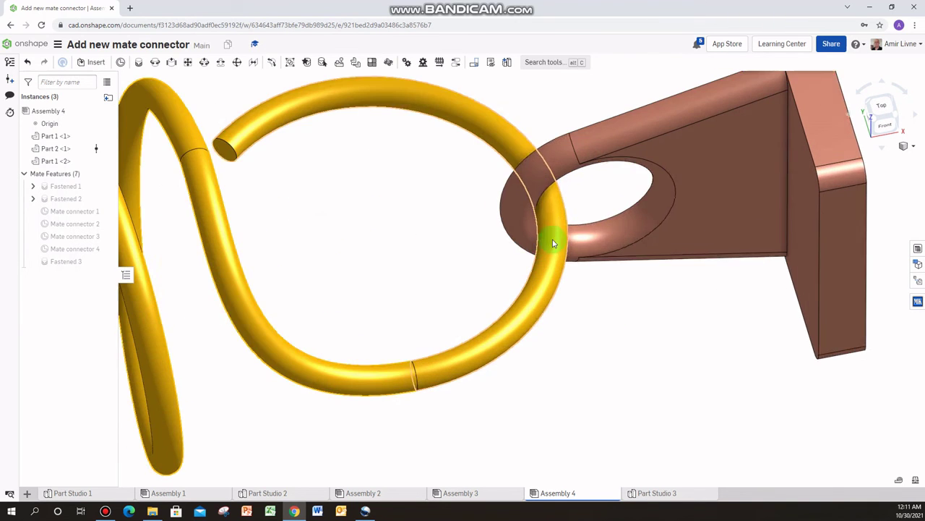
click(693, 344)
scroll(696, 345, down, 5)
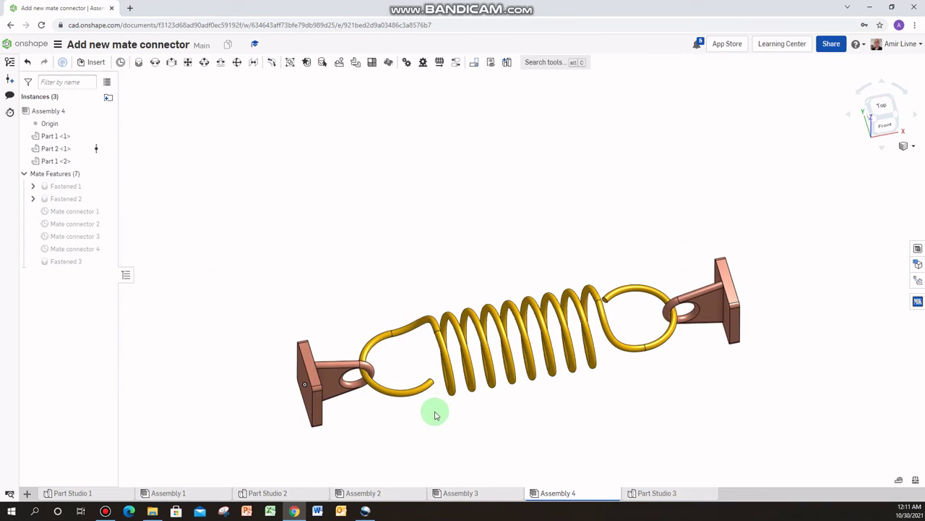
scroll(435, 413, up, 5)
right_drag(435, 413, 455, 356)
scroll(456, 356, down, 5)
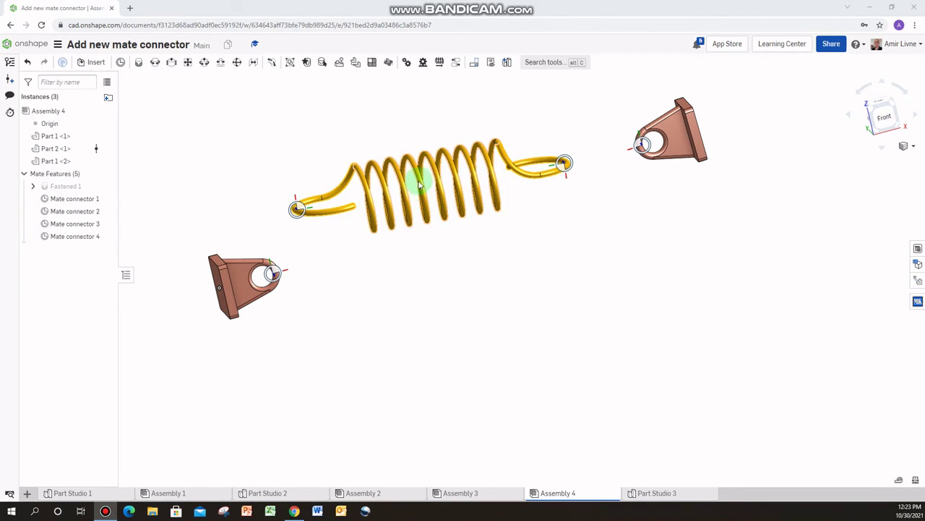
Join the mate connector on the spring's left hook to the one on the original bracket's eye with a Revolute mate.
click(156, 64)
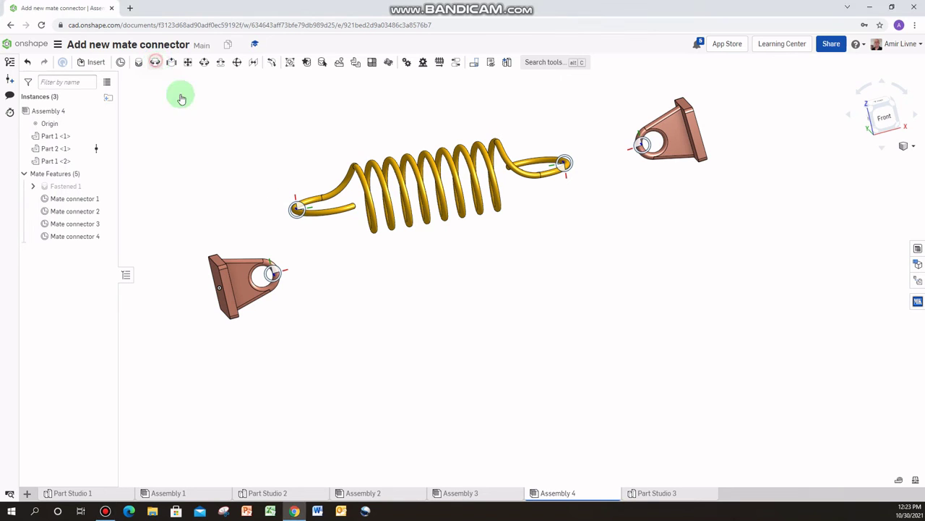
click(296, 207)
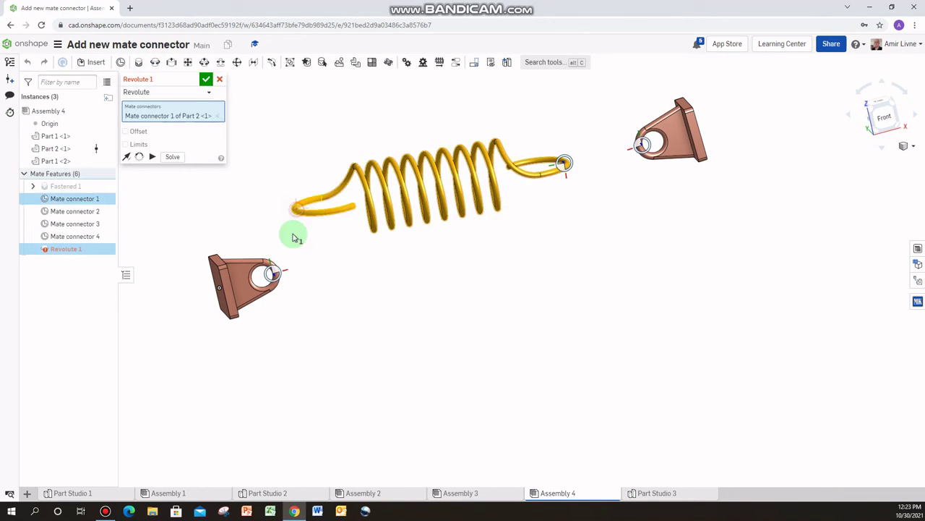
click(275, 273)
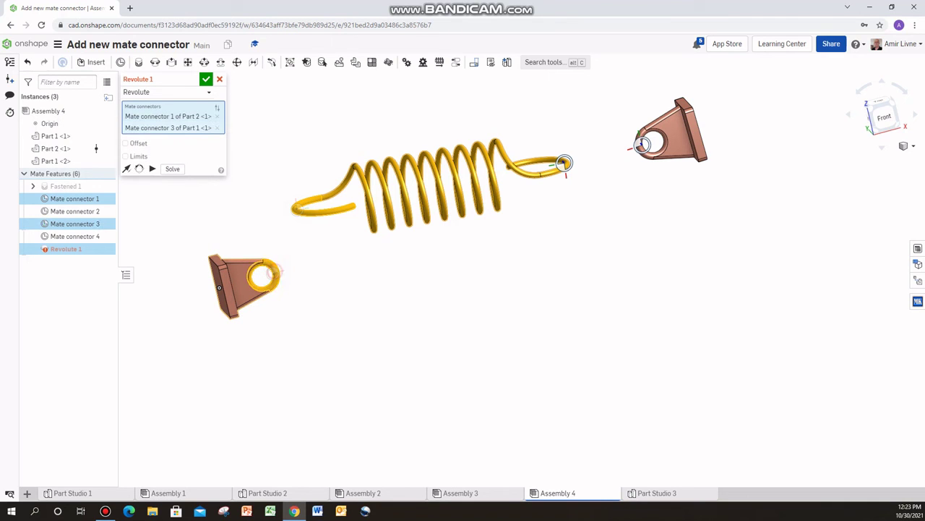
click(402, 292)
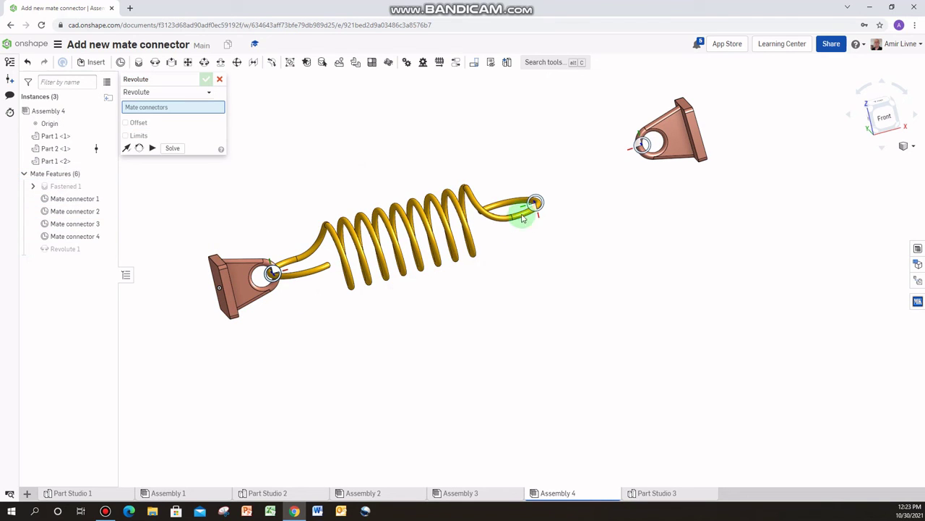
Add a Revolute mate between the mate connectors on the spring's right hook and the second bracket's eye.
click(536, 206)
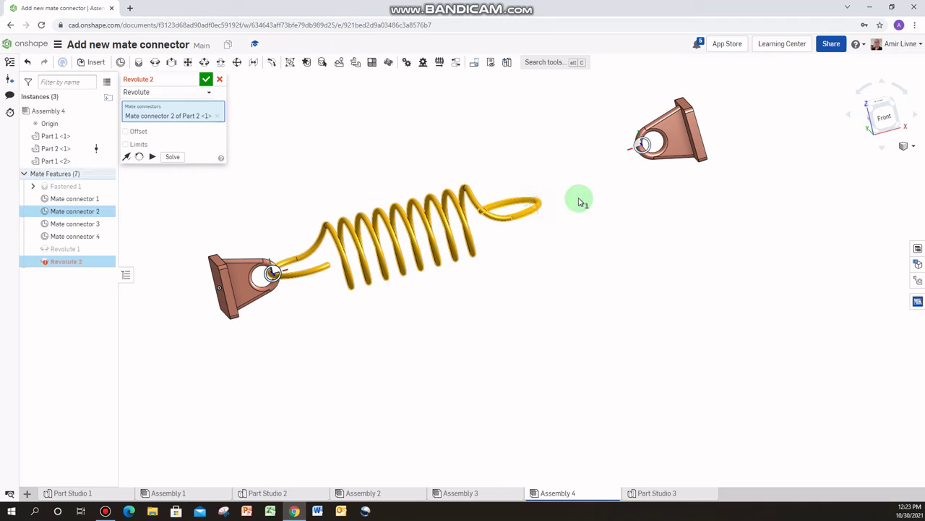
click(644, 144)
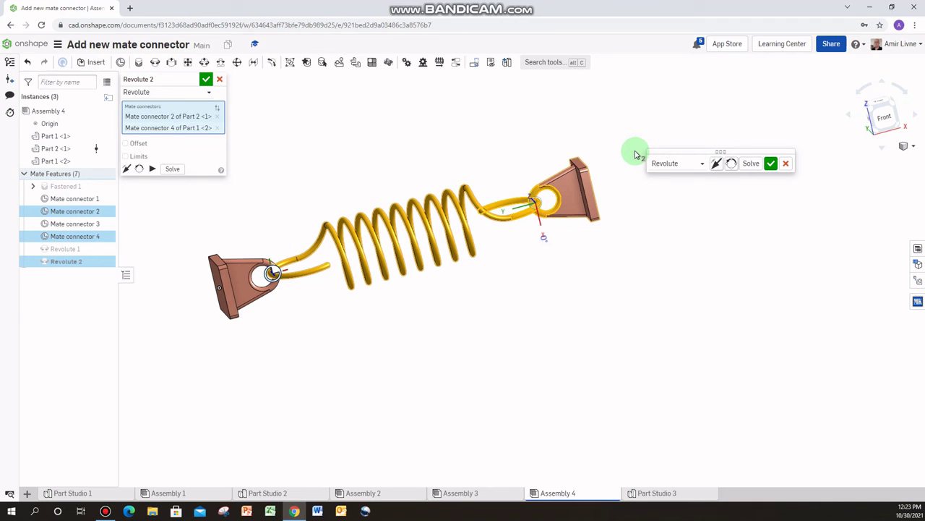
click(770, 163)
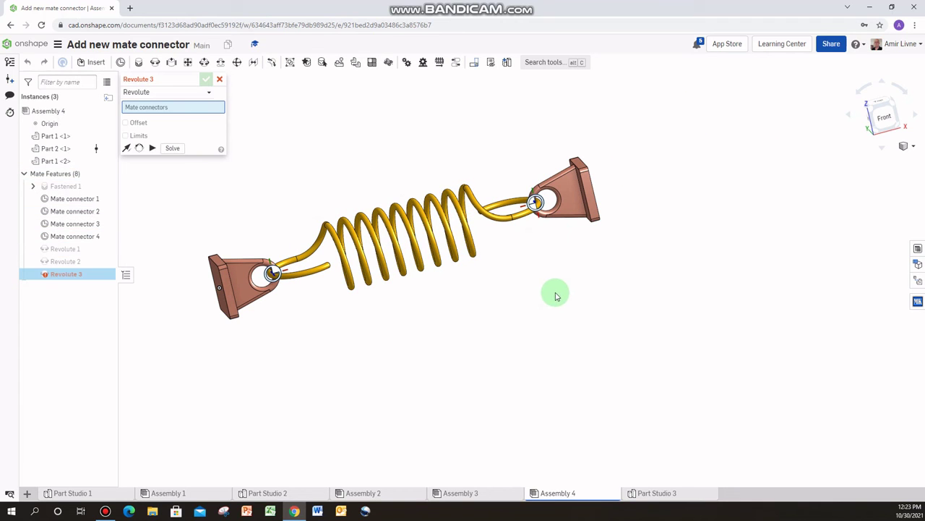
click(222, 81)
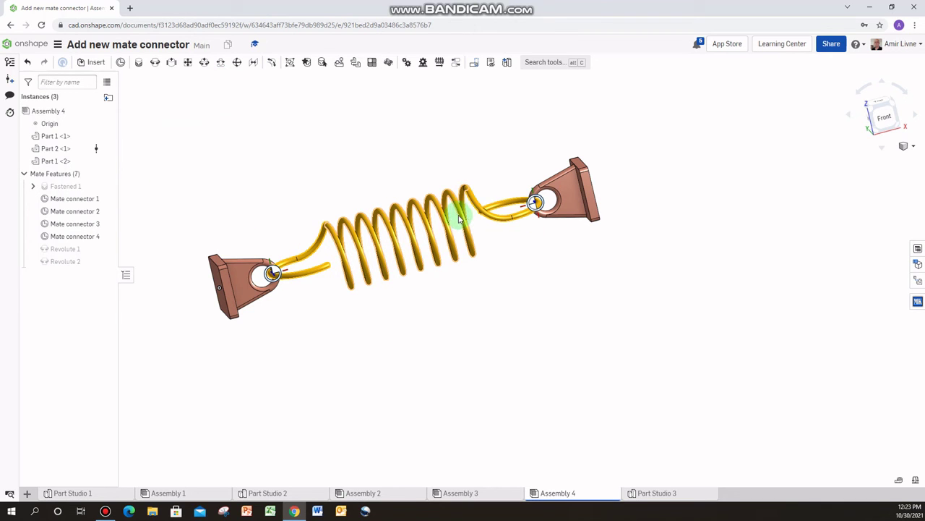
Swing the spring around its revolute joints to test how the assembly moves.
drag(459, 219, 591, 210)
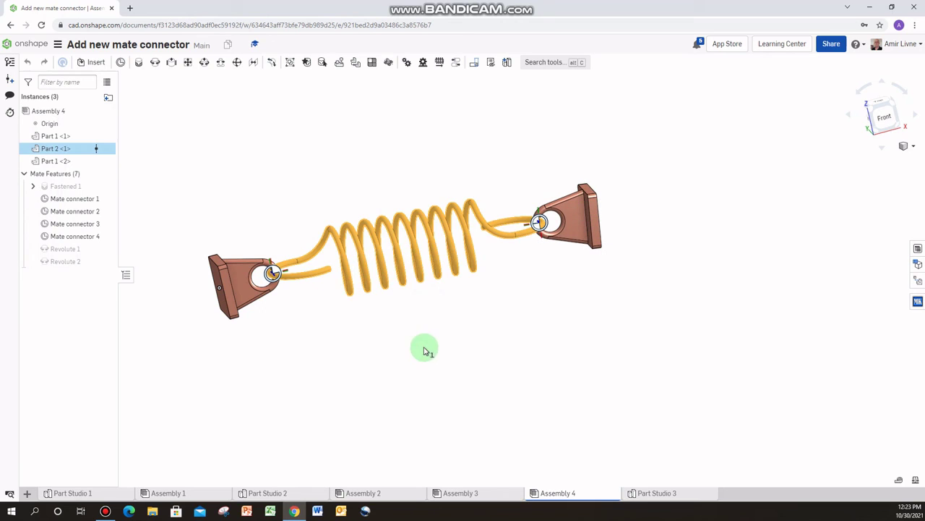
drag(436, 257, 373, 260)
Hide the mate connectors on the spring hooks and bracket eyes.
click(106, 236)
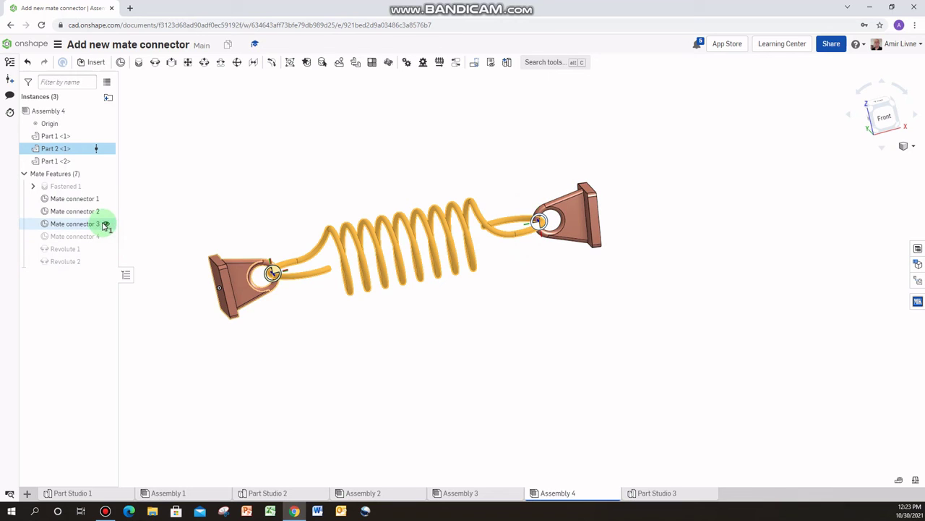
click(105, 223)
click(106, 211)
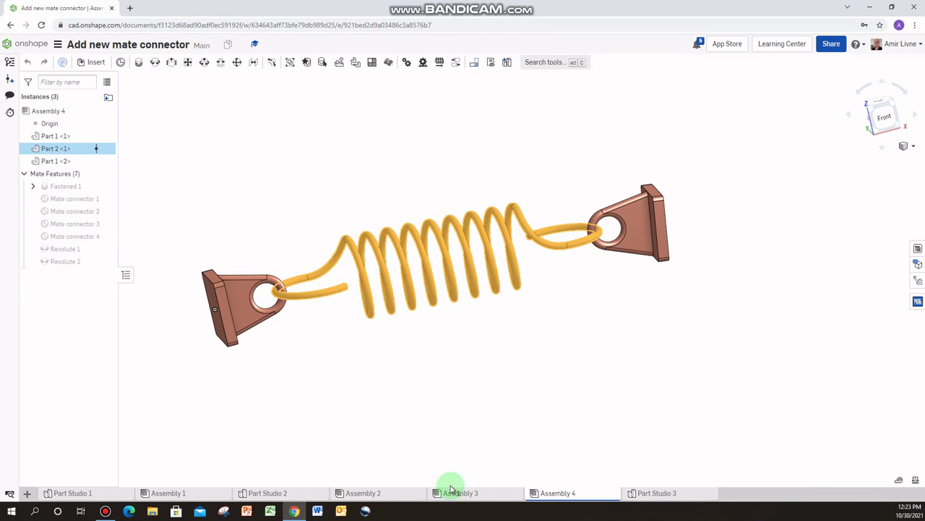
right_drag(500, 364, 555, 353)
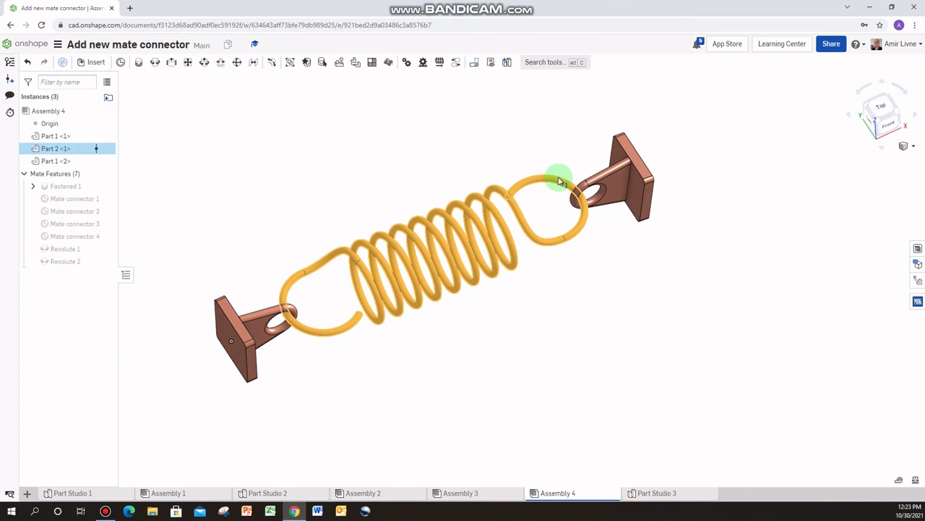
scroll(554, 200, up, 4)
right_drag(553, 203, 526, 167)
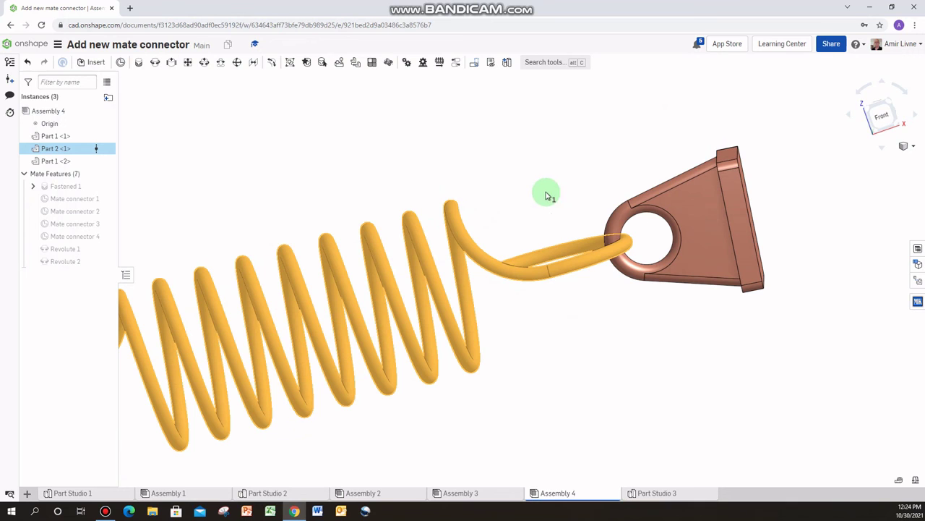
scroll(542, 228, down, 3)
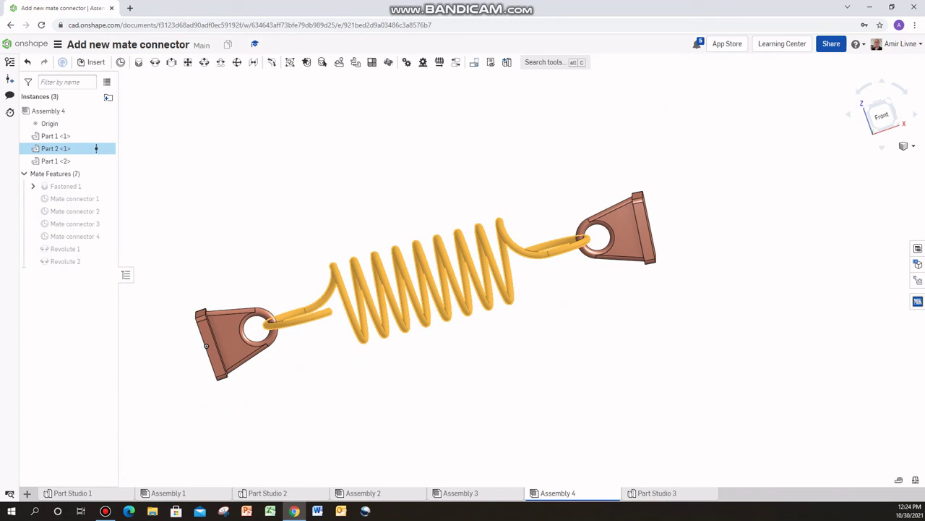